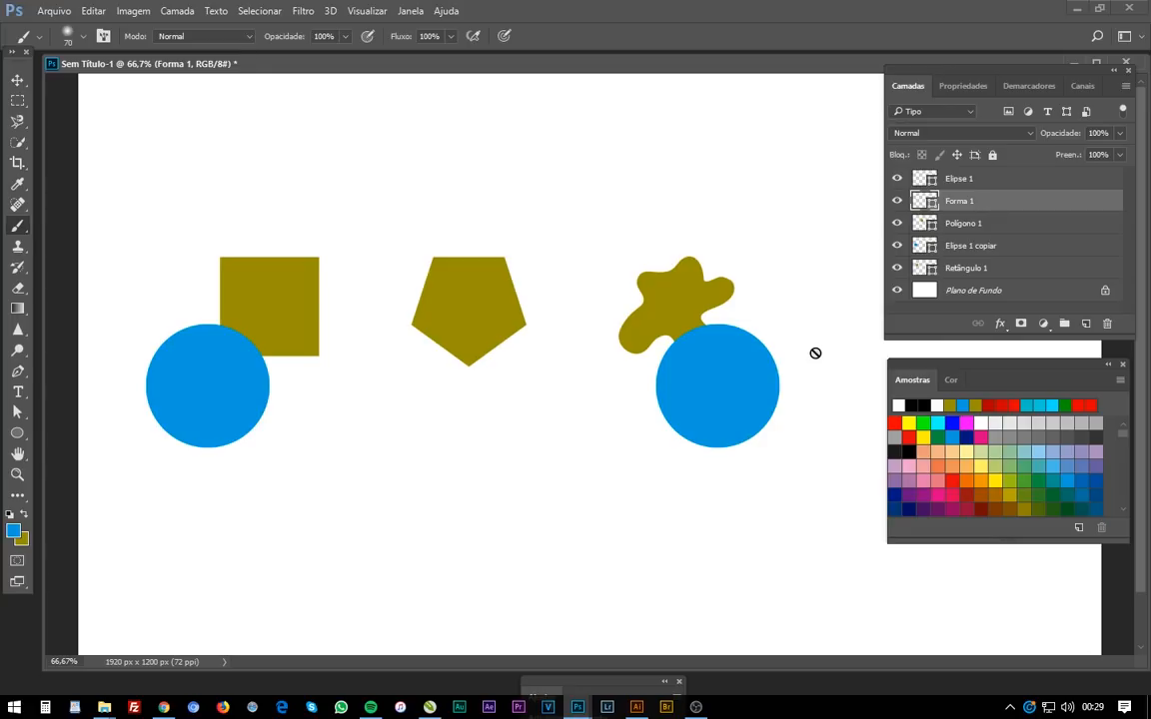
- Load the Retângulo 1 square as a selection, toggling that layer's visibility to identify it first
key("v")
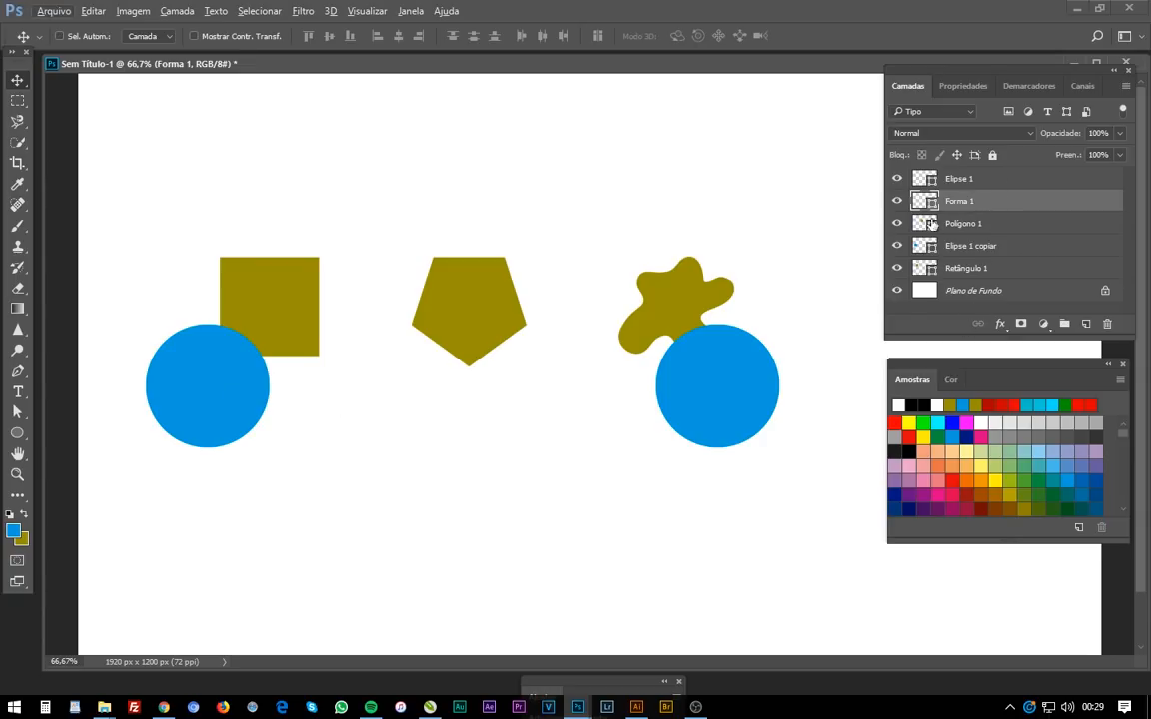
left_click(899, 272)
left_click(896, 268)
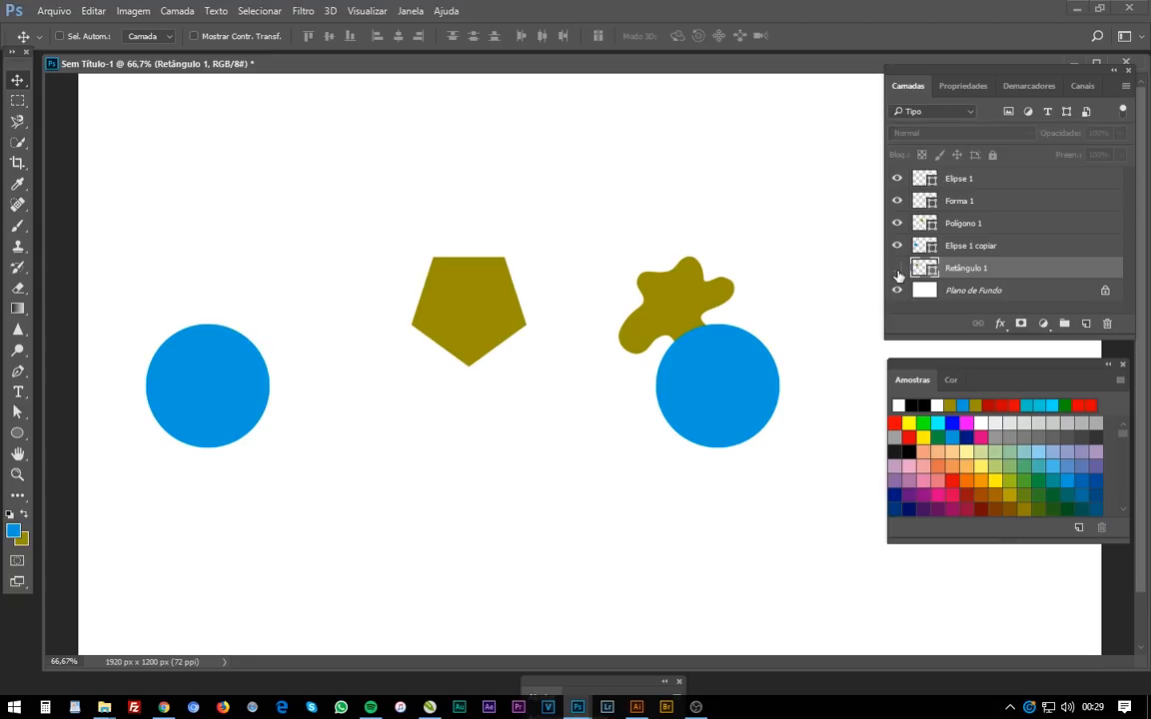
left_click(896, 268)
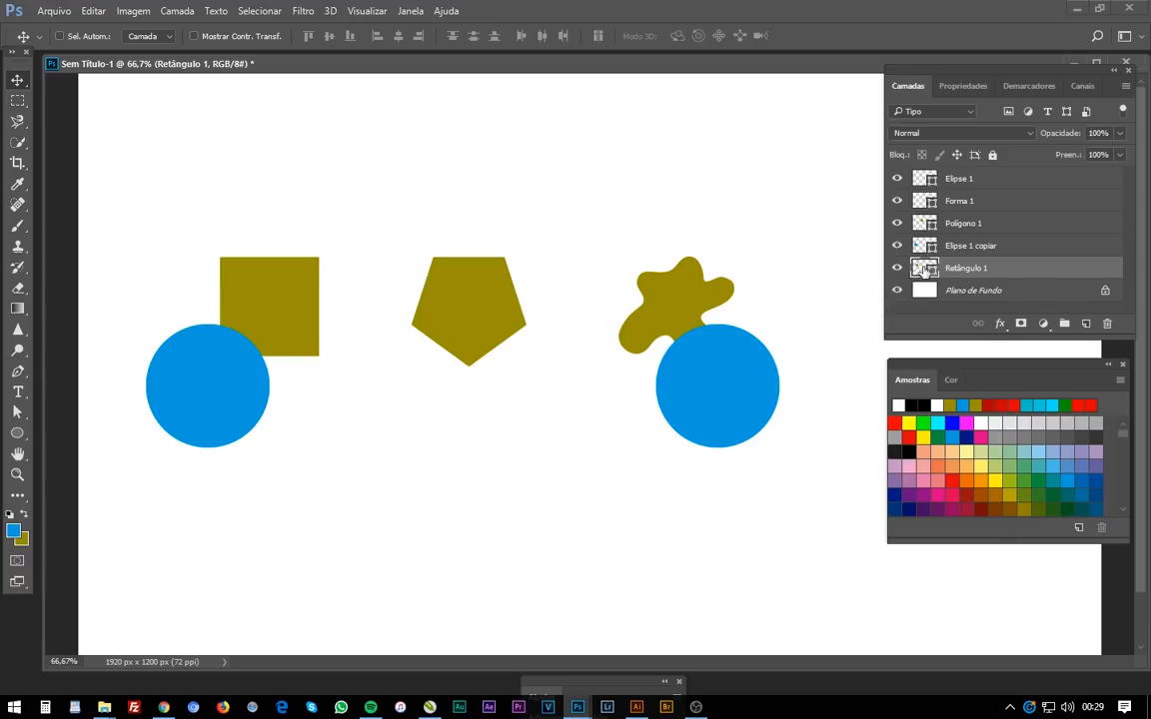
key("ctrl")
left_click(921, 270, "ctrl")
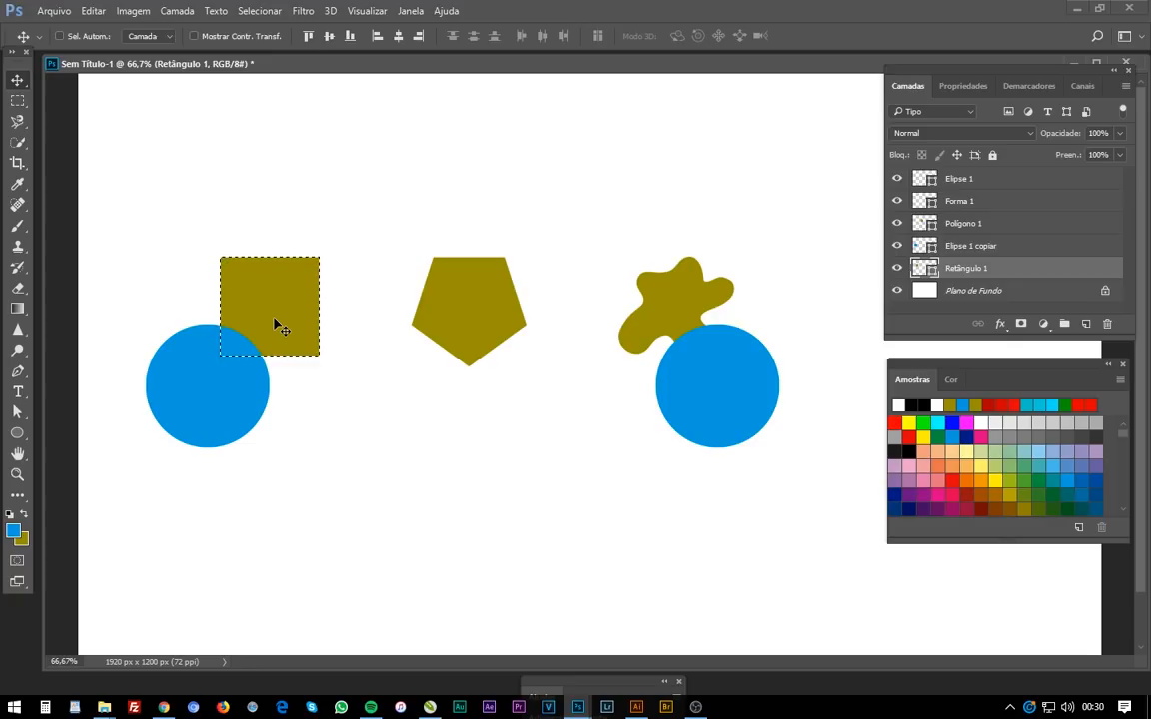
key("l")
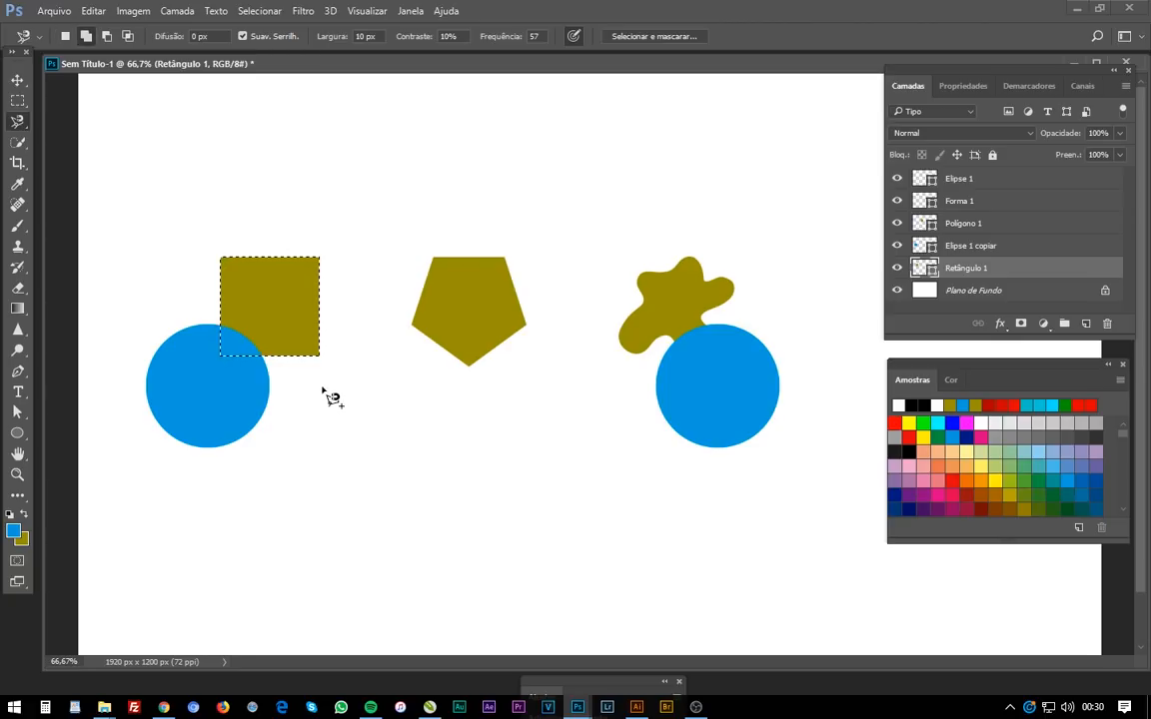
left_click(313, 331)
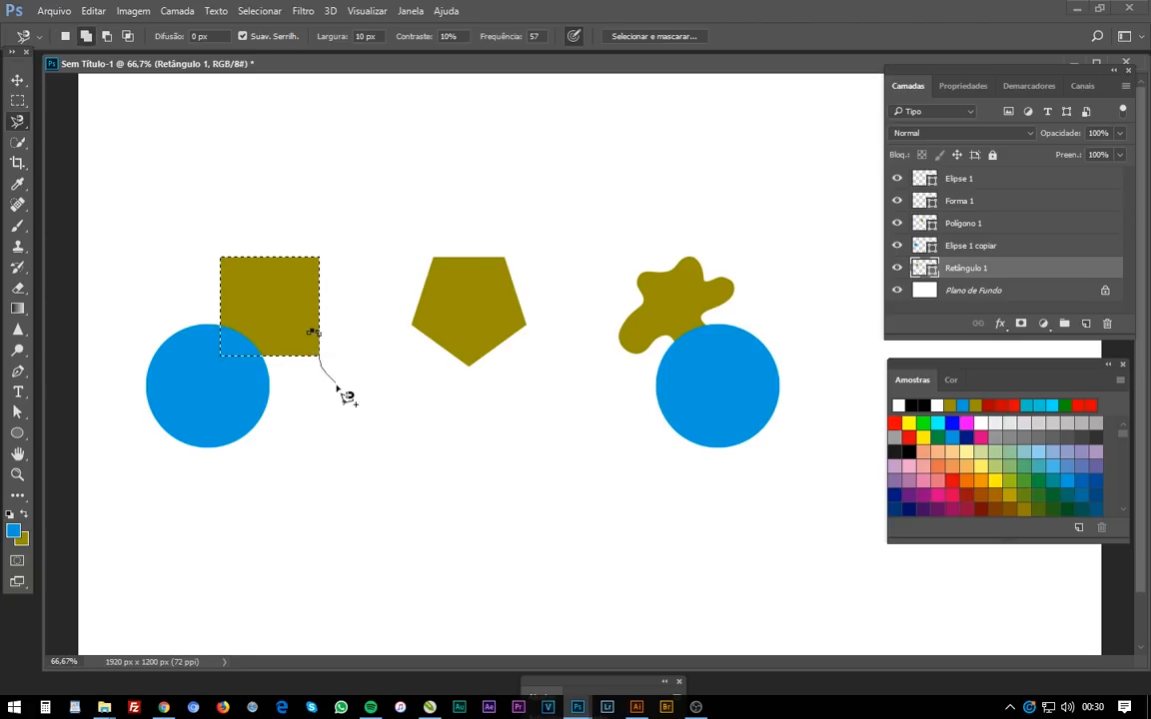
left_click(321, 352)
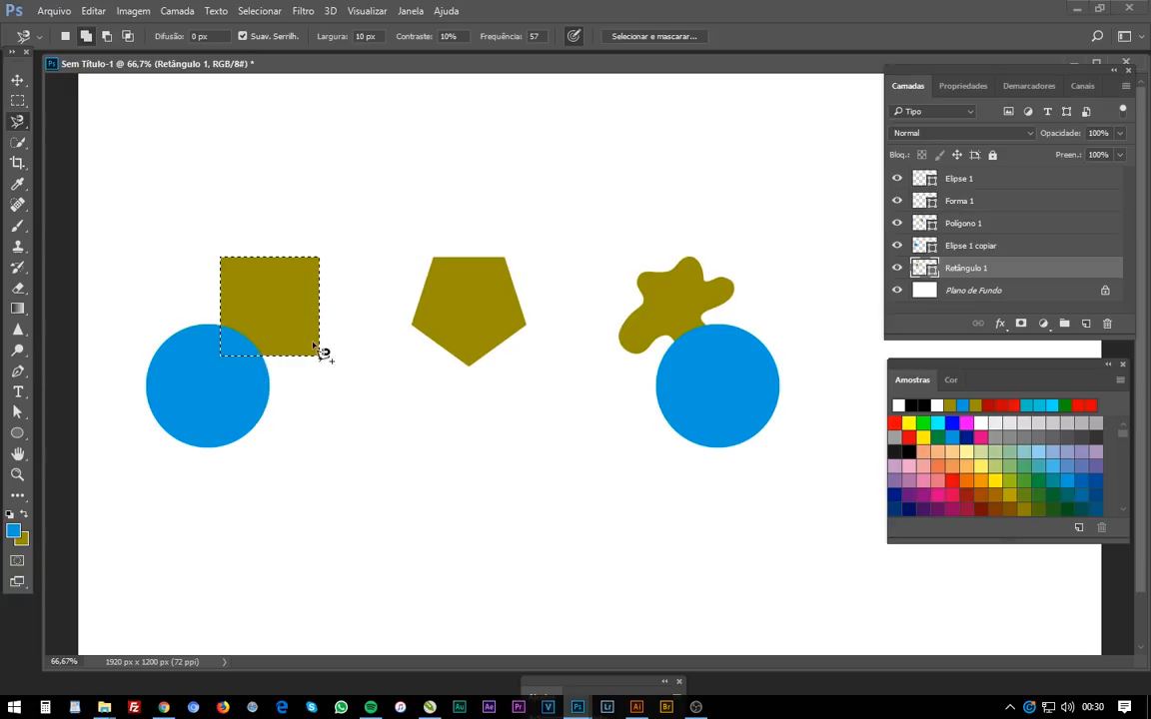
key("ctrl+z")
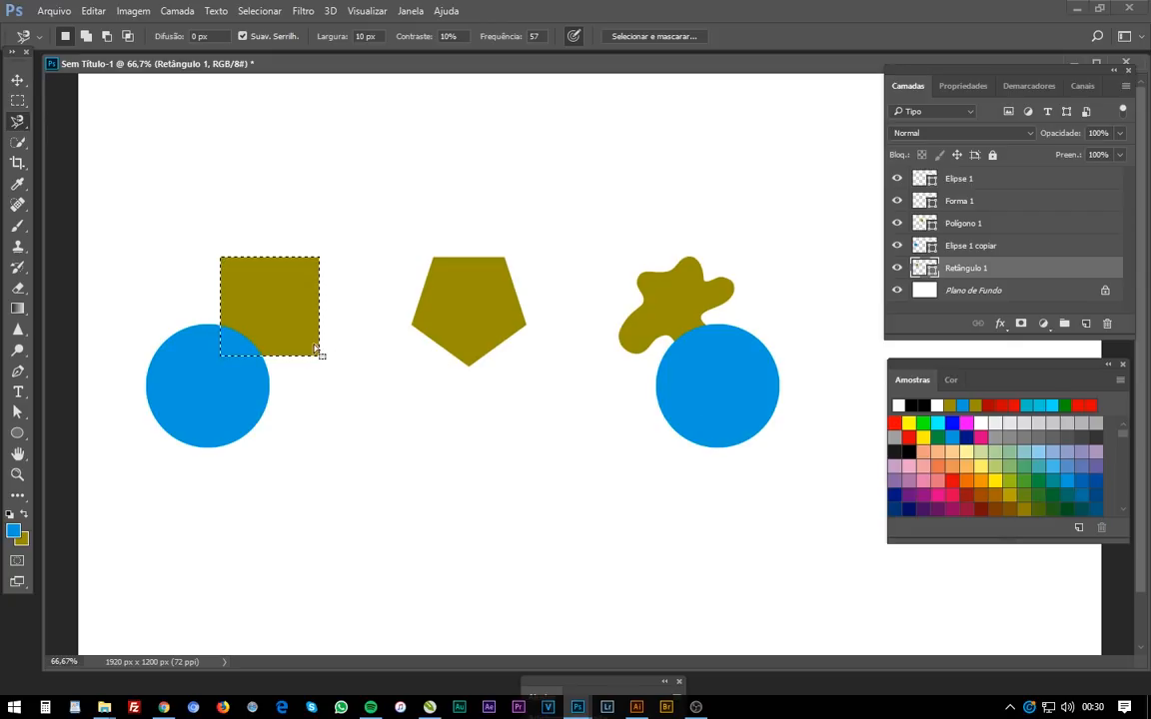
- Subtract the Elipse 1 copiar circle's shape from the square selection after toggling that layer's visibility
key("v")
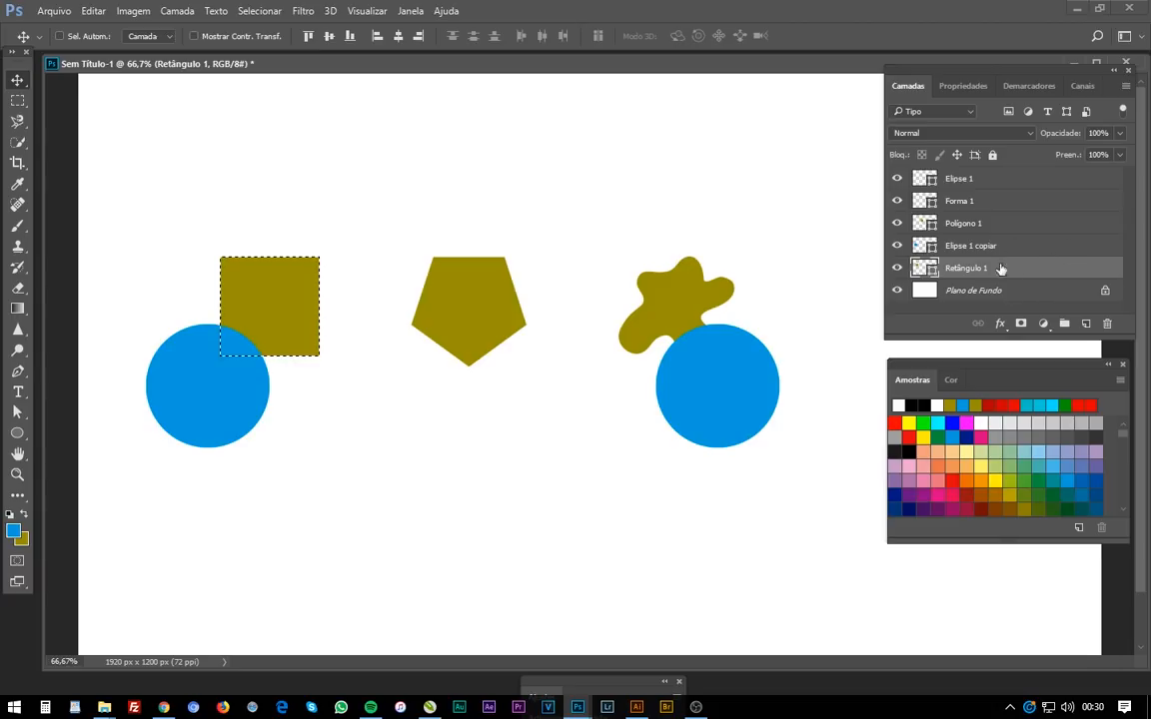
left_click(897, 246)
left_click(897, 245)
left_click(897, 246)
left_click(898, 246)
left_click(920, 247, "ctrl+alt")
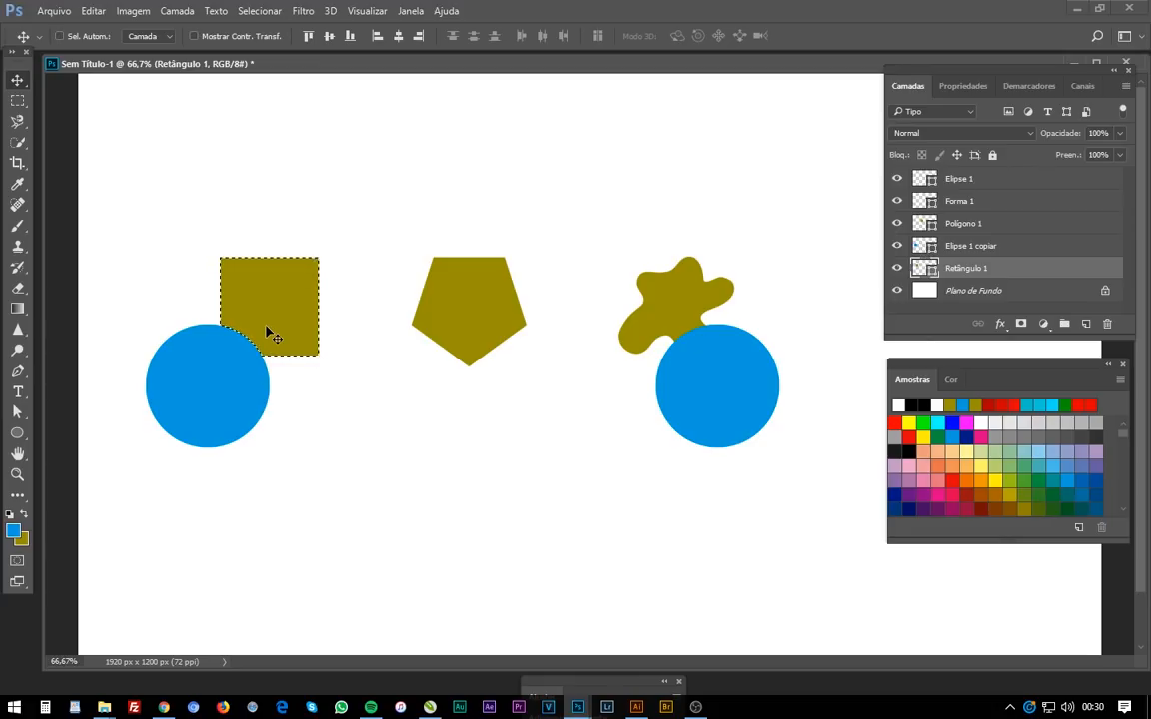
key("b")
left_click(355, 316)
key("Escape")
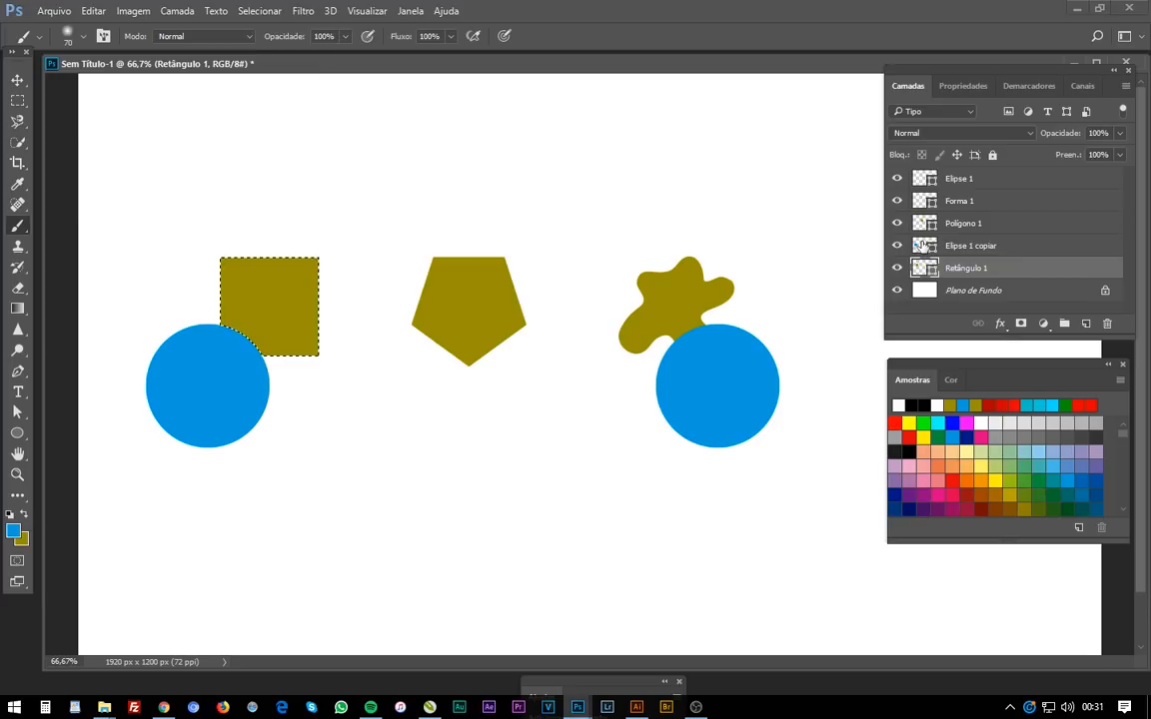
- Load the Forma 1 blob as a selection, after trying selections from the Elipse 1 and Retângulo 1 layers
key("v")
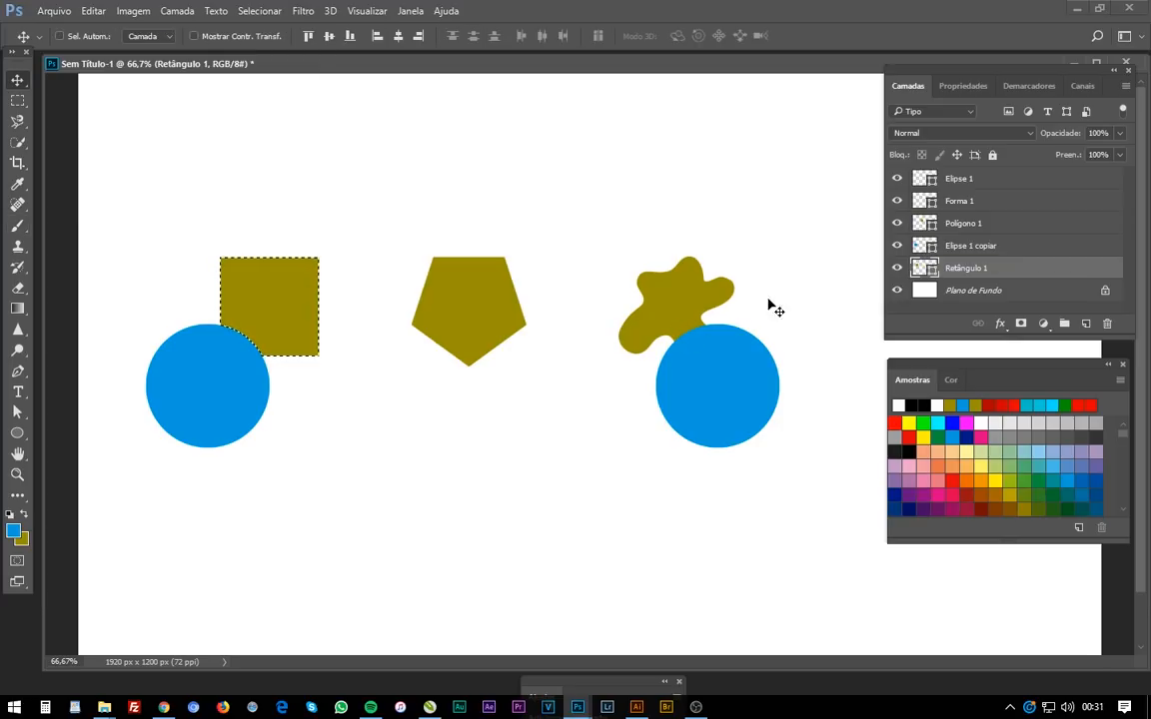
left_click(926, 201)
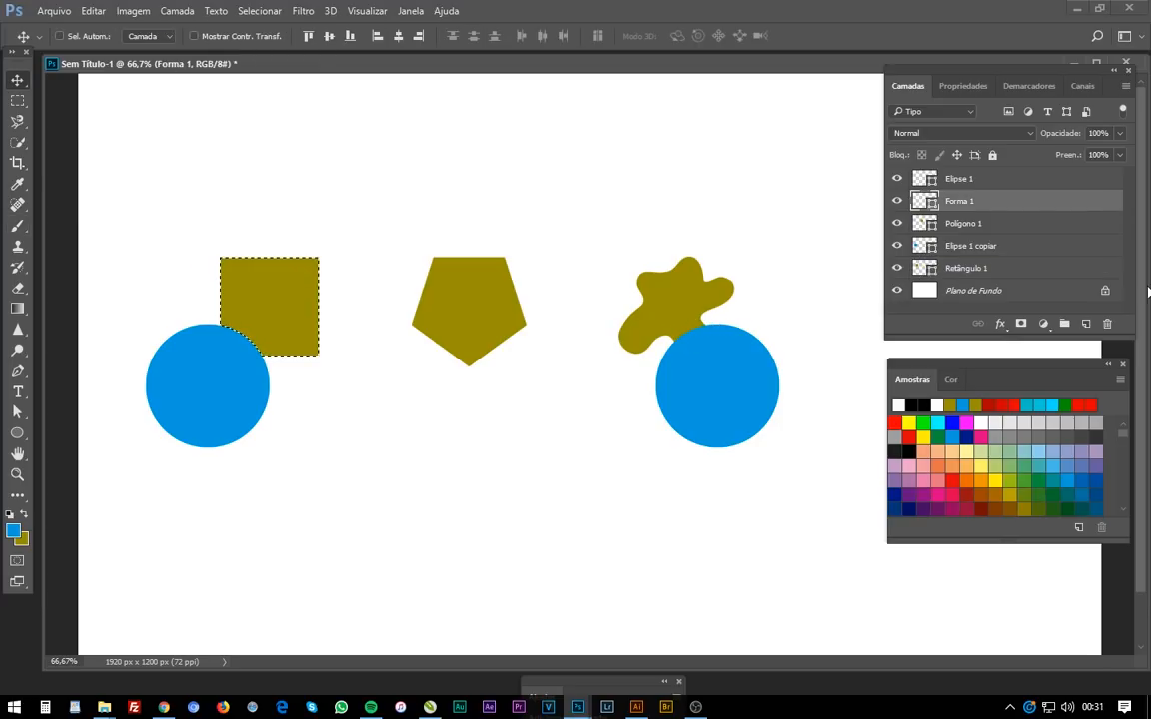
left_click(925, 201, "ctrl")
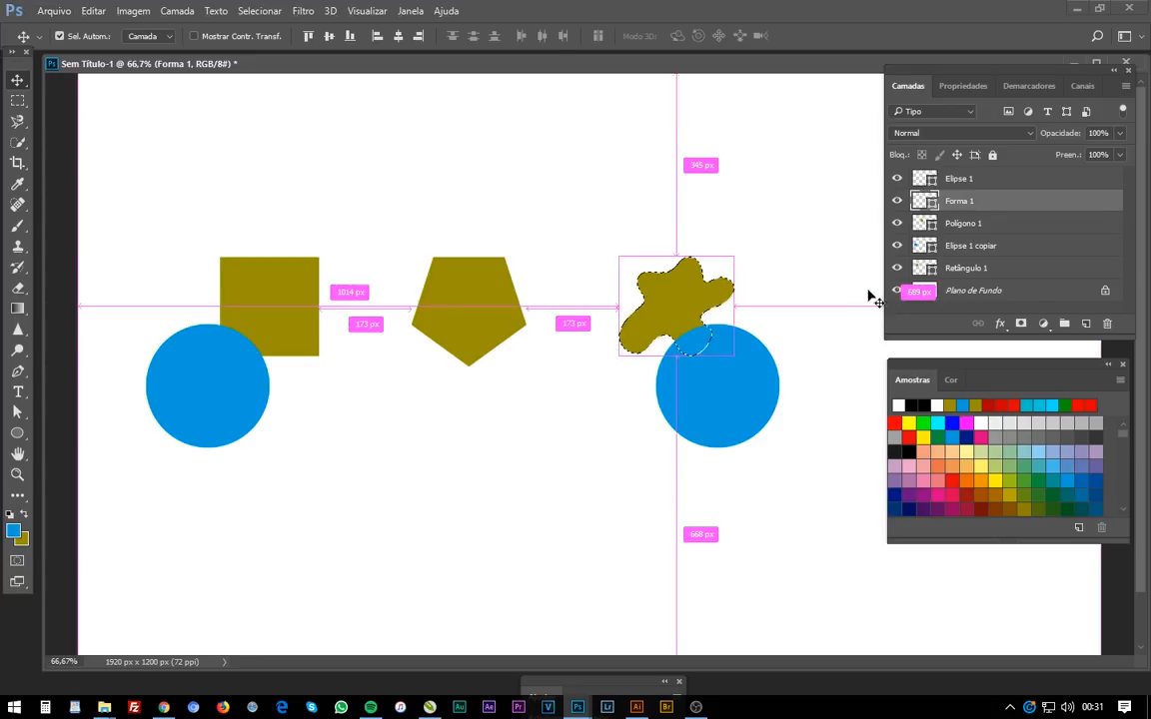
left_click(924, 178, "ctrl+shift")
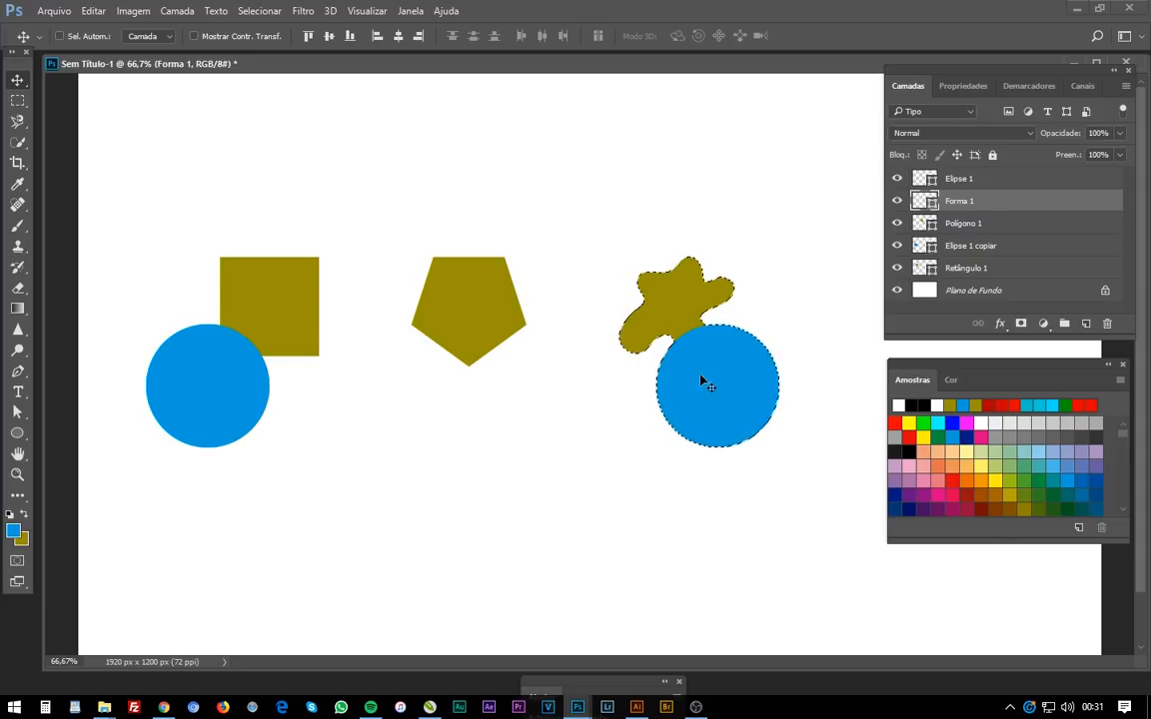
left_click(925, 200, "ctrl")
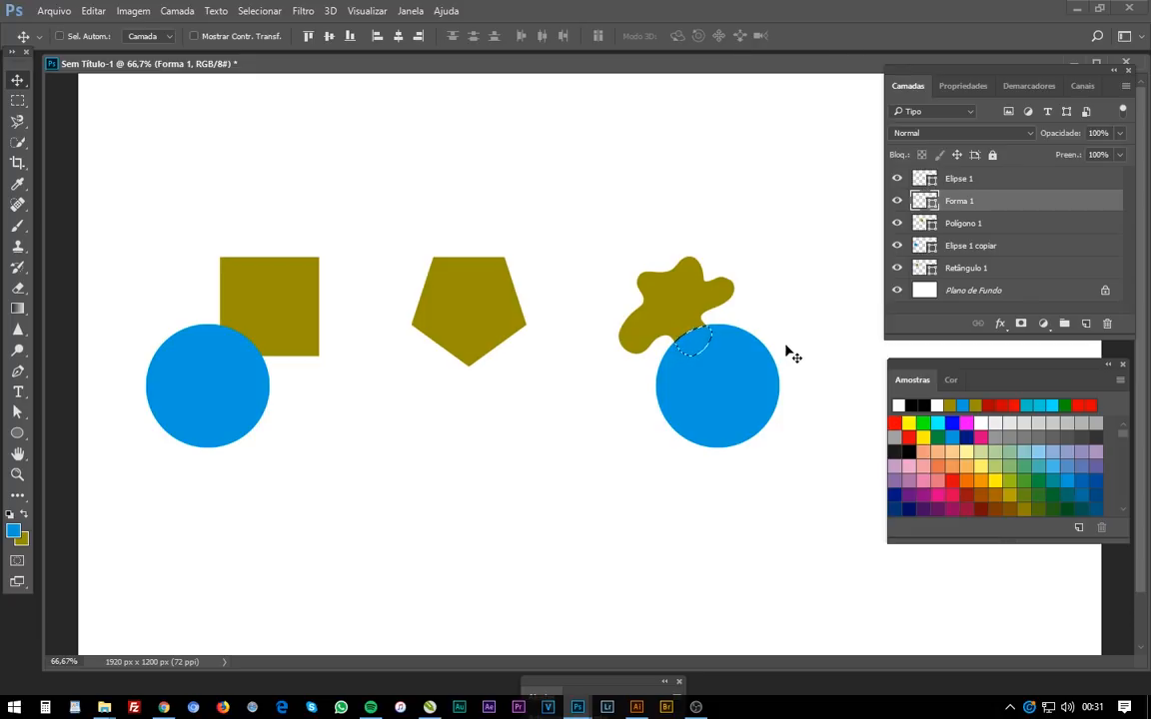
left_click(924, 268, "ctrl")
left_click(924, 201, "ctrl")
- Transform the selection, enlarging it to about 105% and shifting it slightly left, then commit the transform
left_click(260, 11)
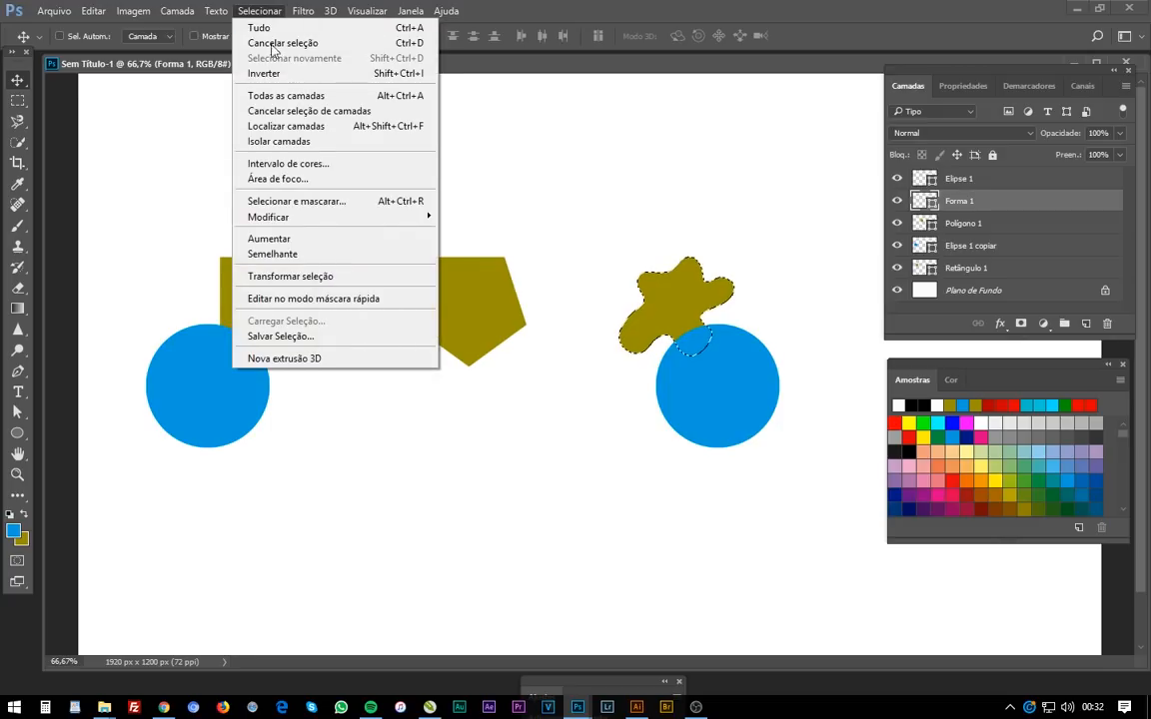
left_click(380, 275)
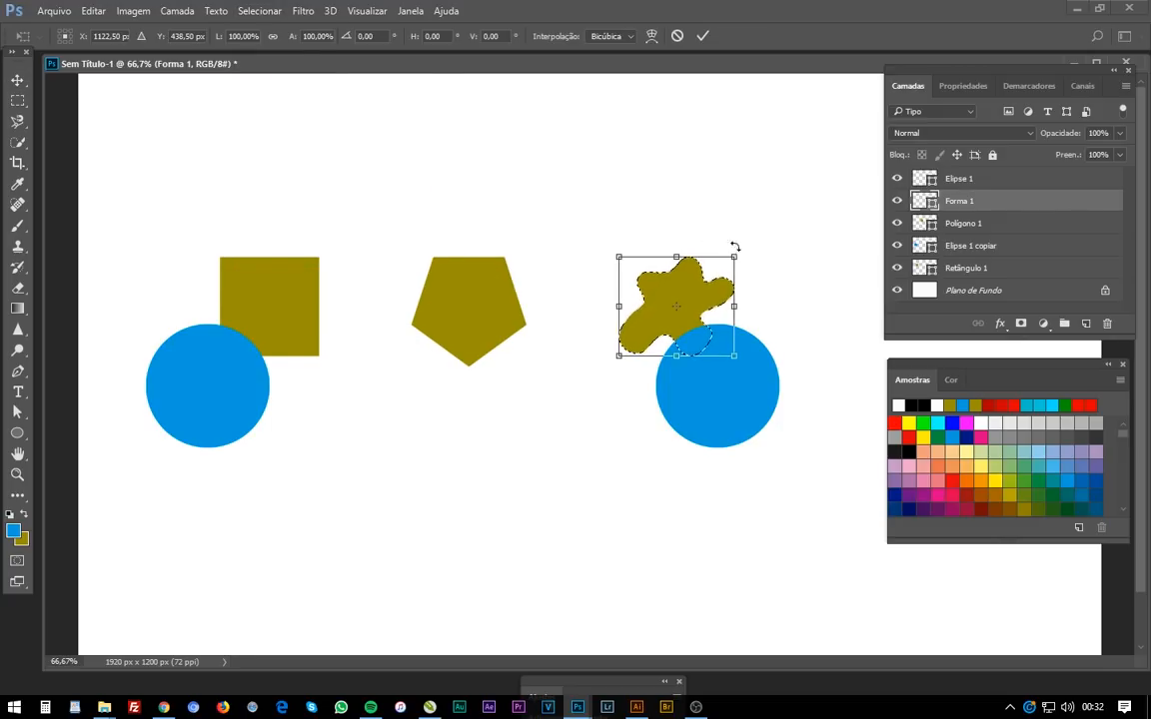
left_click_drag(736, 257, 822, 183)
left_click_drag(743, 250, 730, 197)
key("ctrl+z")
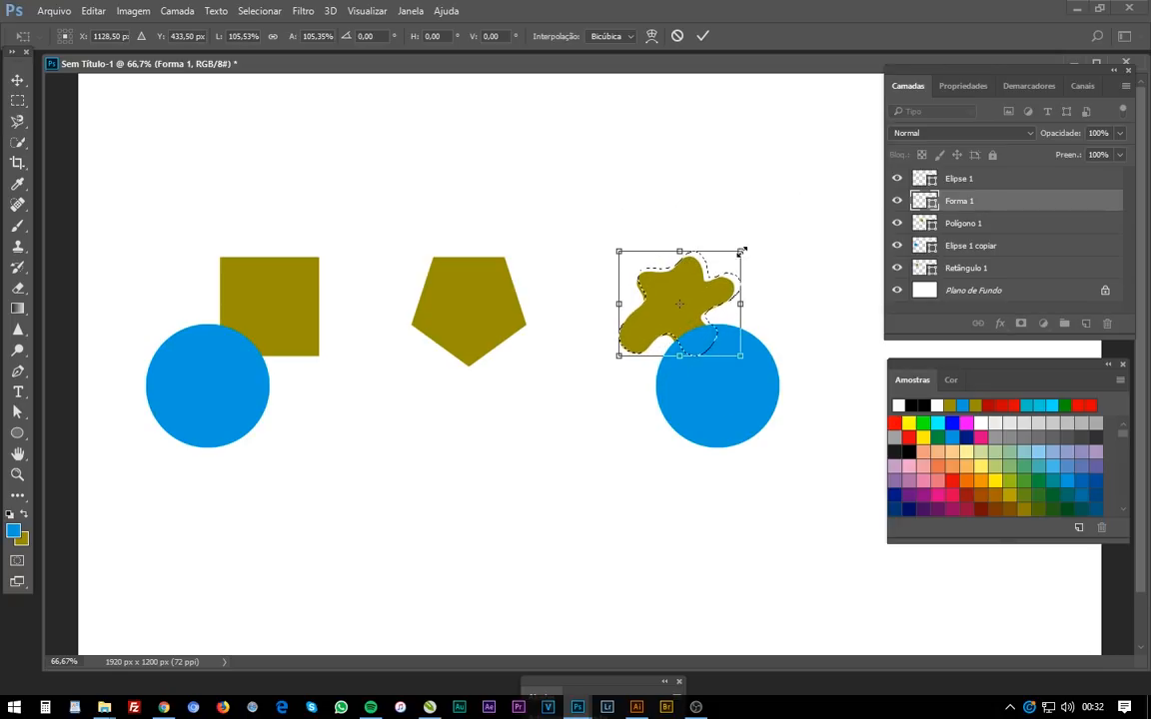
left_click_drag(741, 252, 727, 264)
key("ctrl+z")
left_click_drag(700, 334, 692, 335)
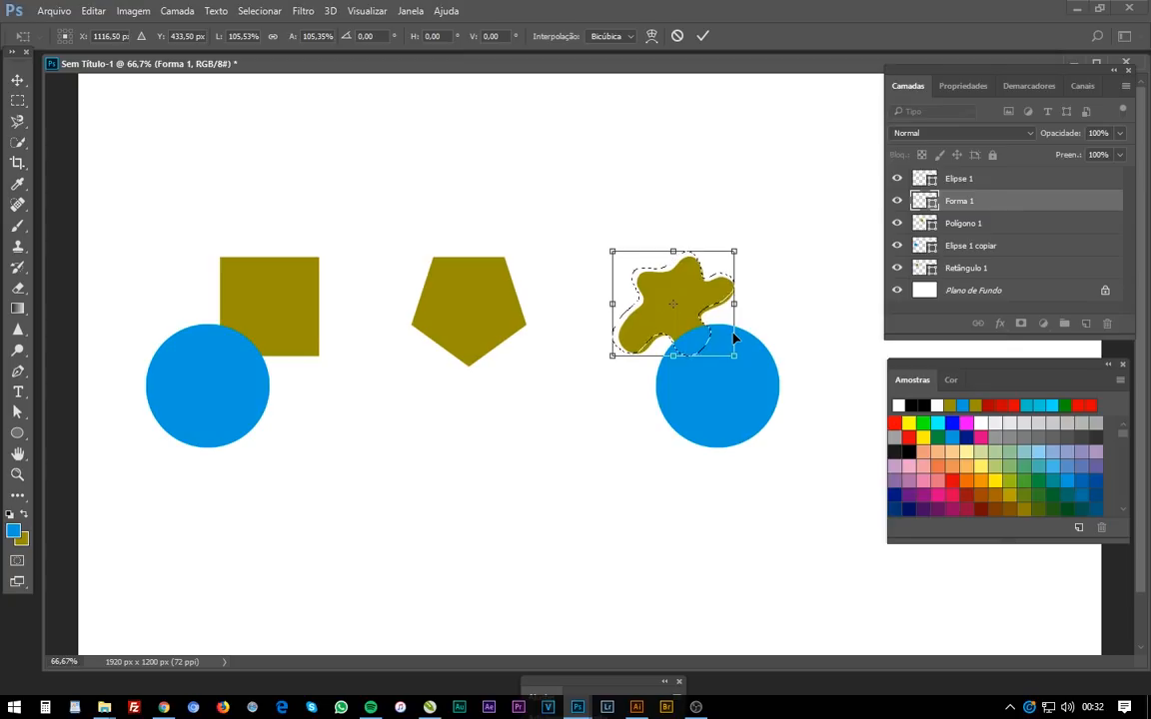
key("Return")
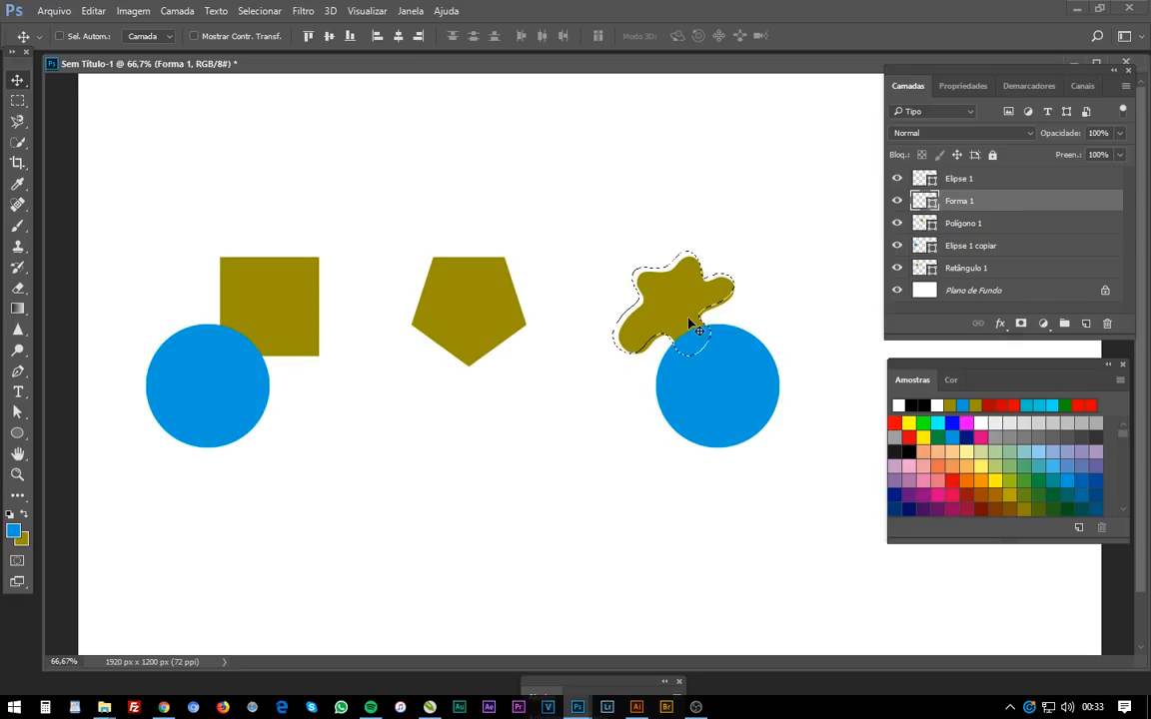
- Move the selection outline below the pentagon with the Marquee tool
key("m")
left_click_drag(690, 322, 514, 489)
- Apply an 8-pixel border to the selection, then undo it
left_click(266, 14)
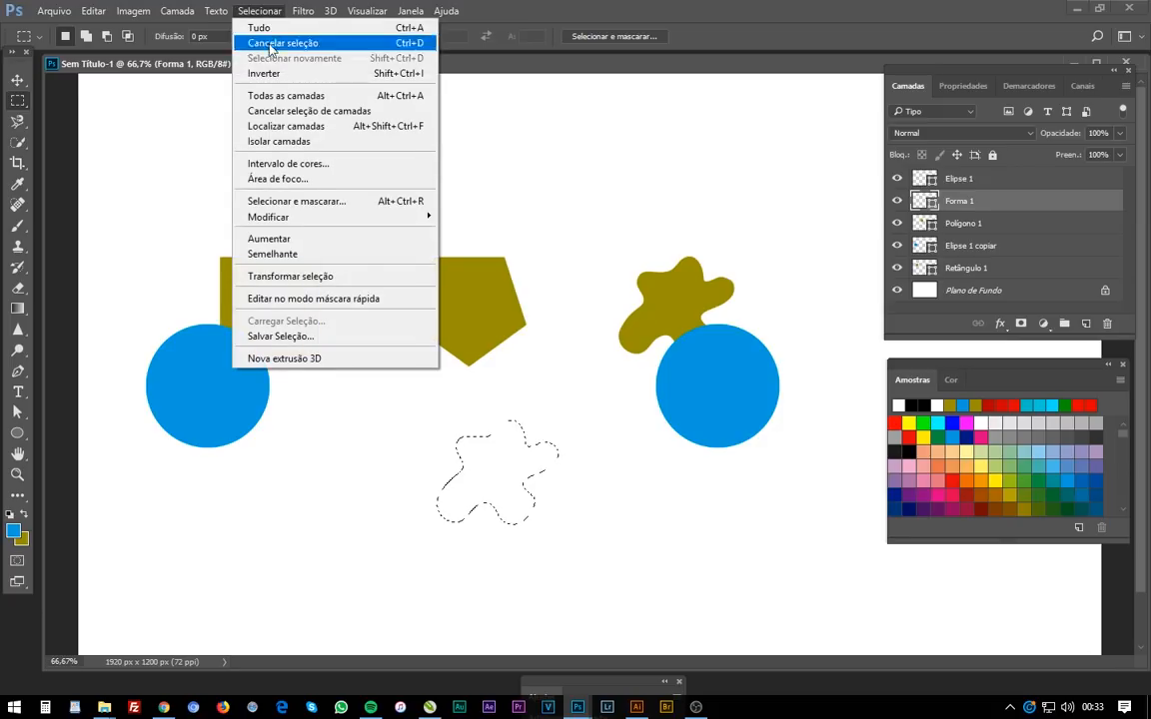
mouse_move(323, 223)
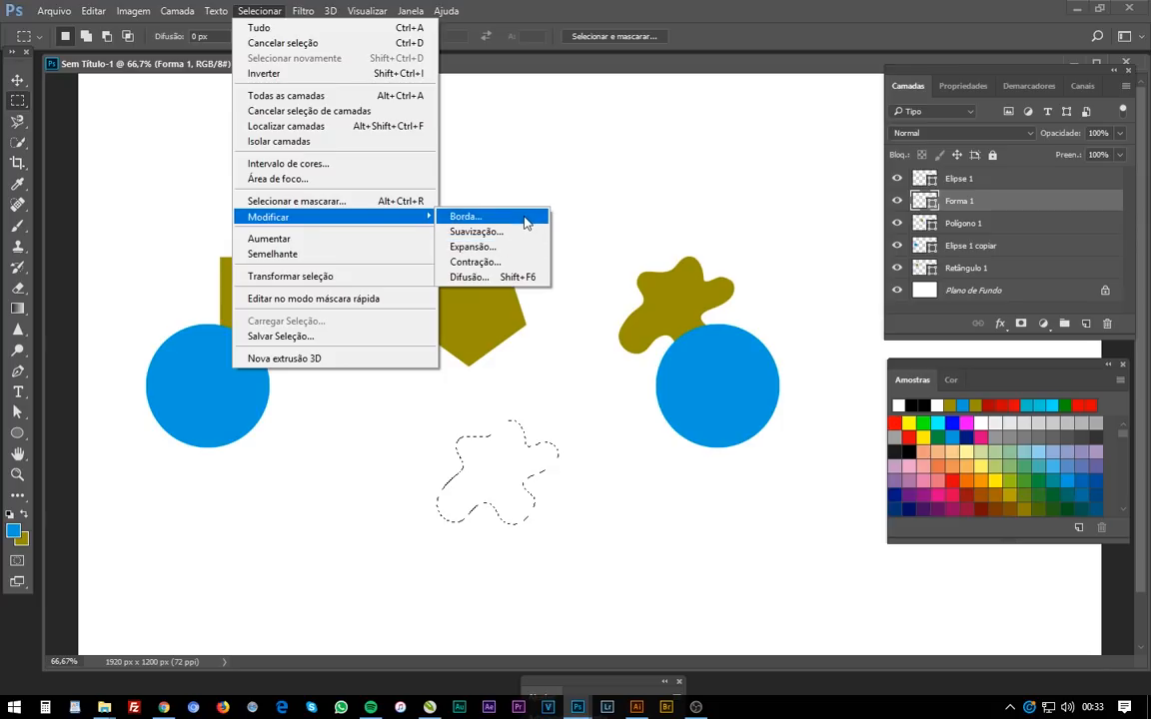
left_click(471, 215)
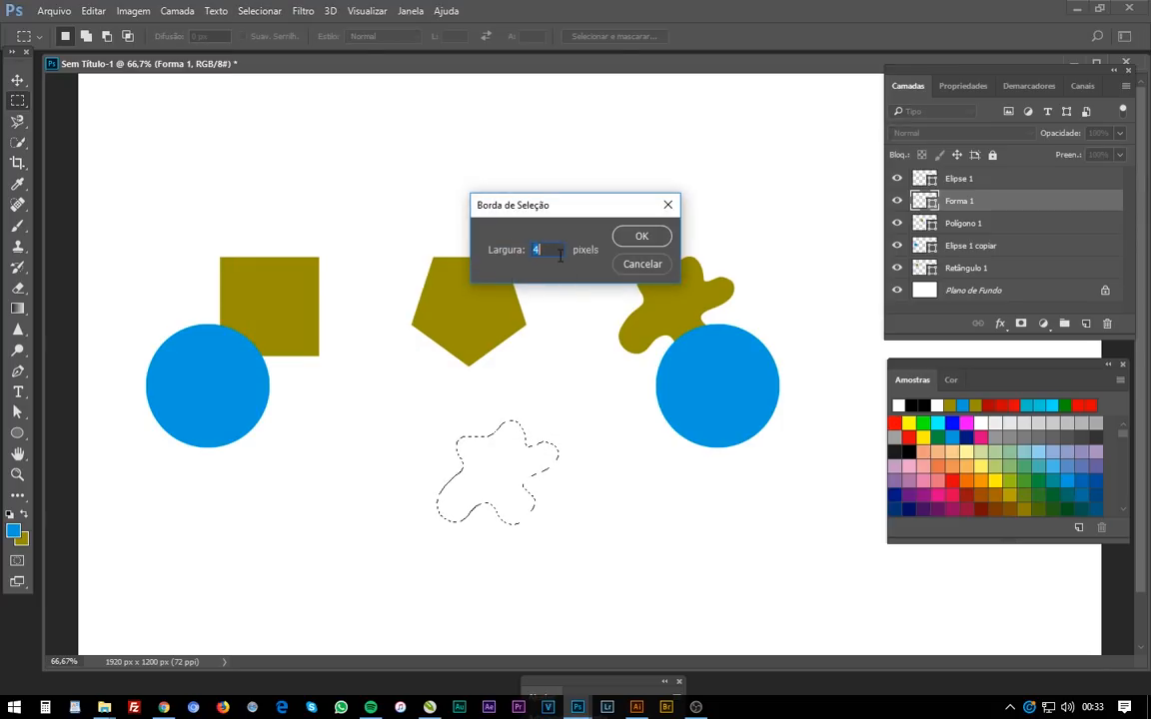
type("8")
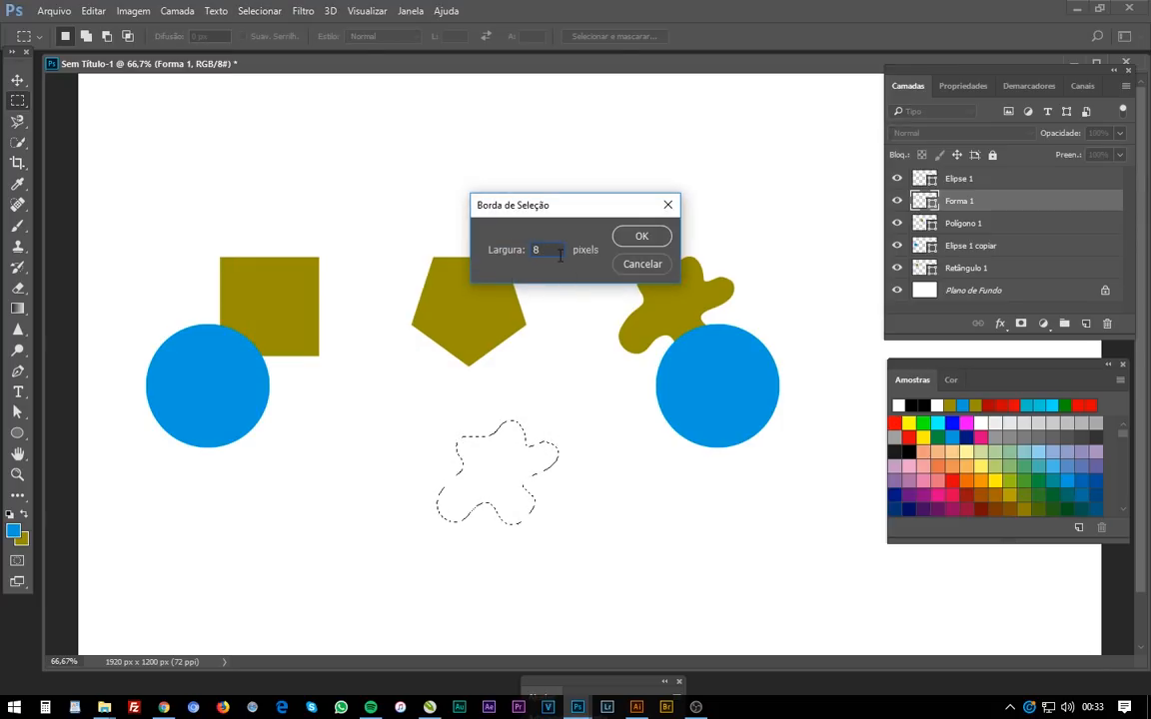
left_click(643, 235)
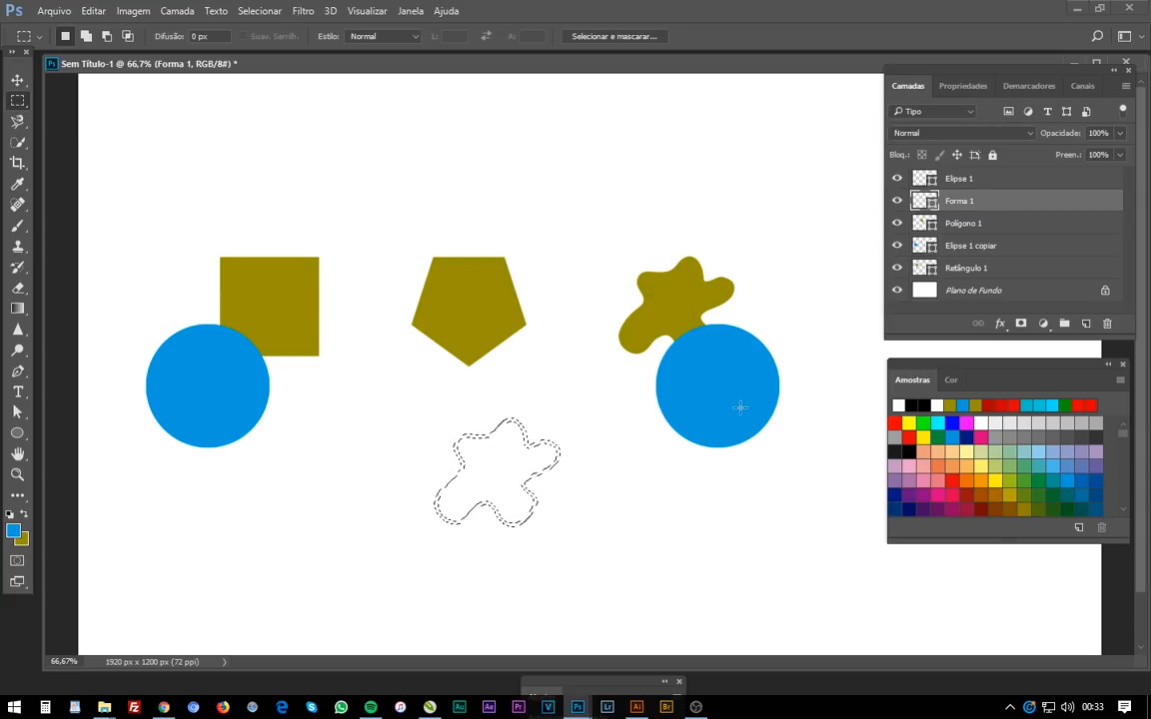
key("ctrl+z")
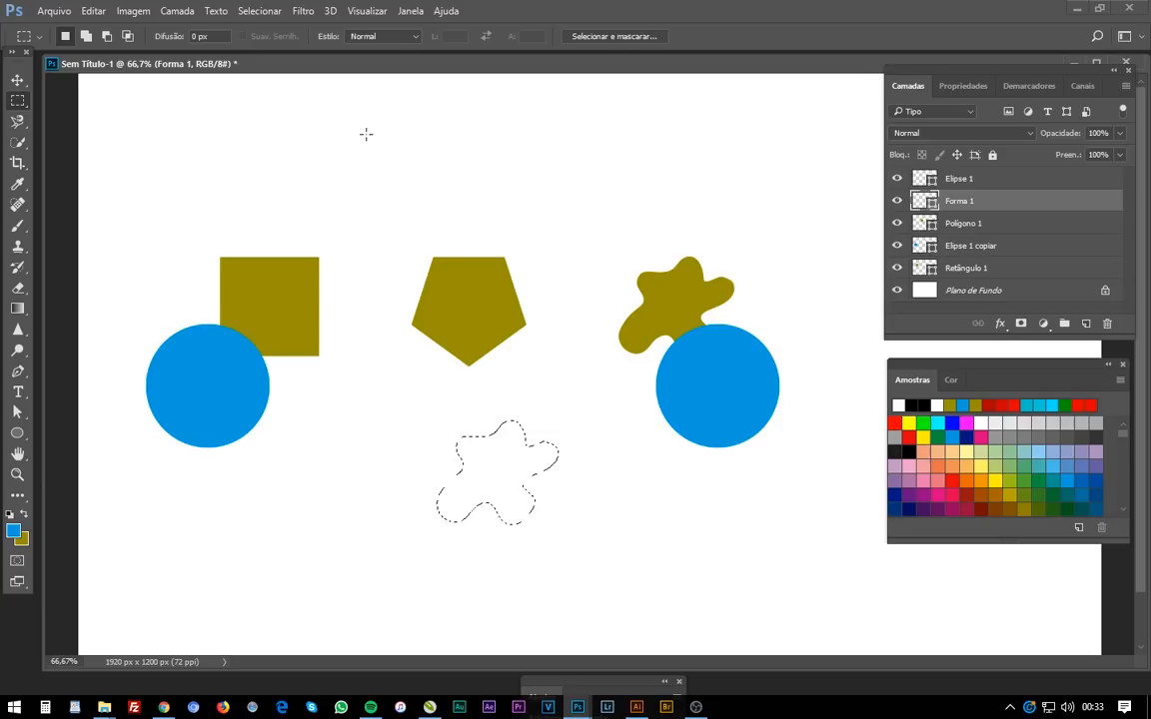
- Save the selection as a new channel named NEW
left_click(267, 10)
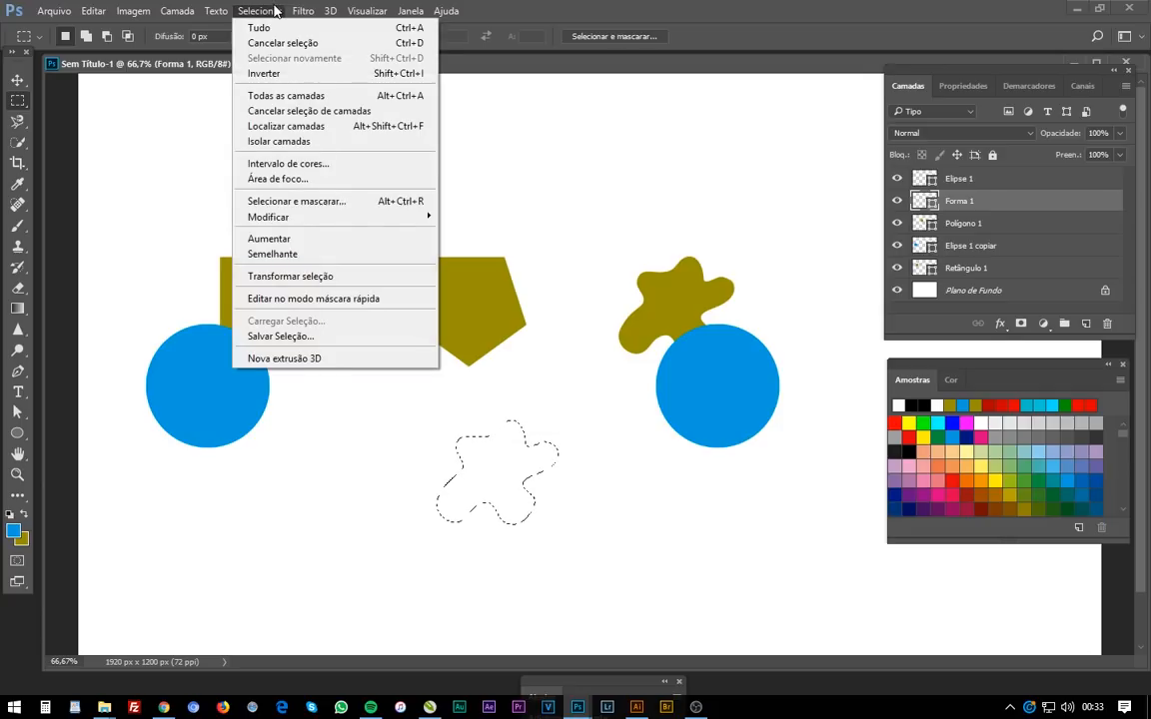
left_click(304, 341)
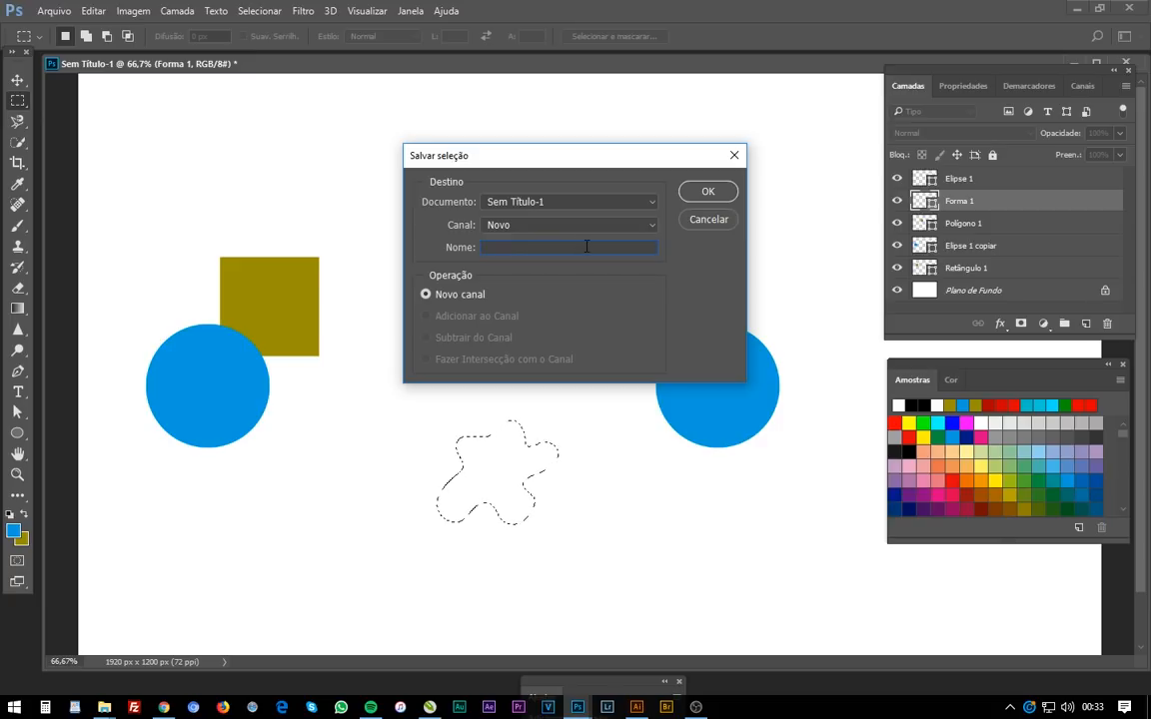
type("NEW")
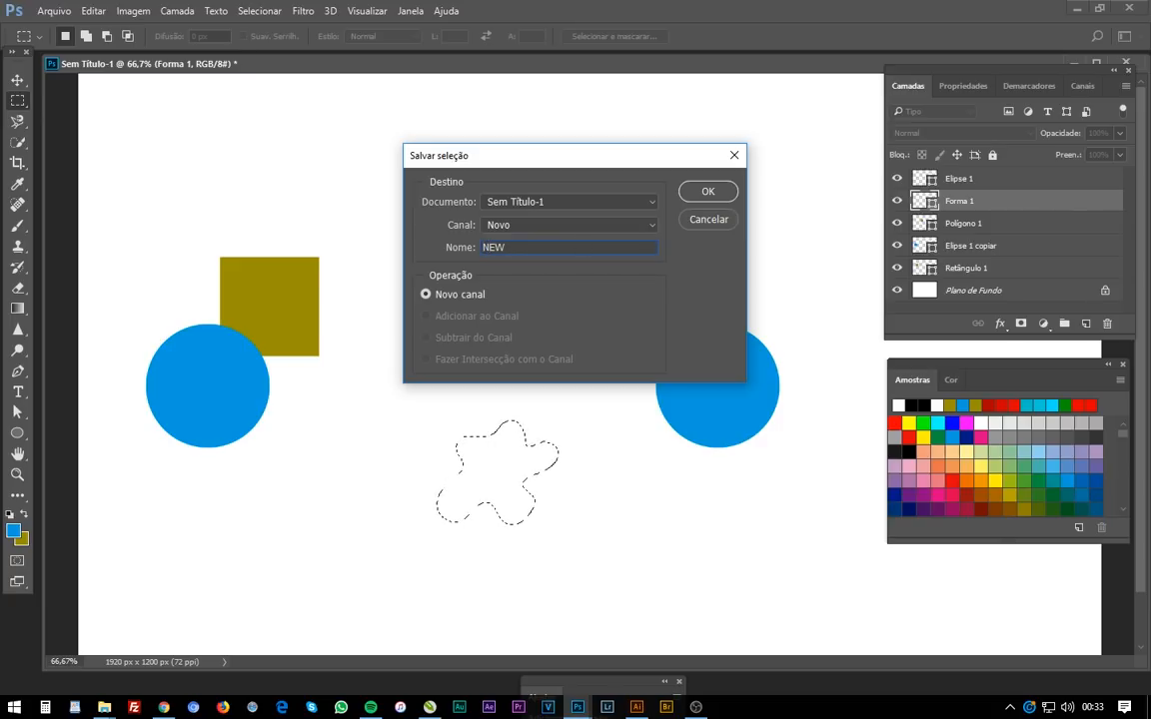
left_click(704, 190)
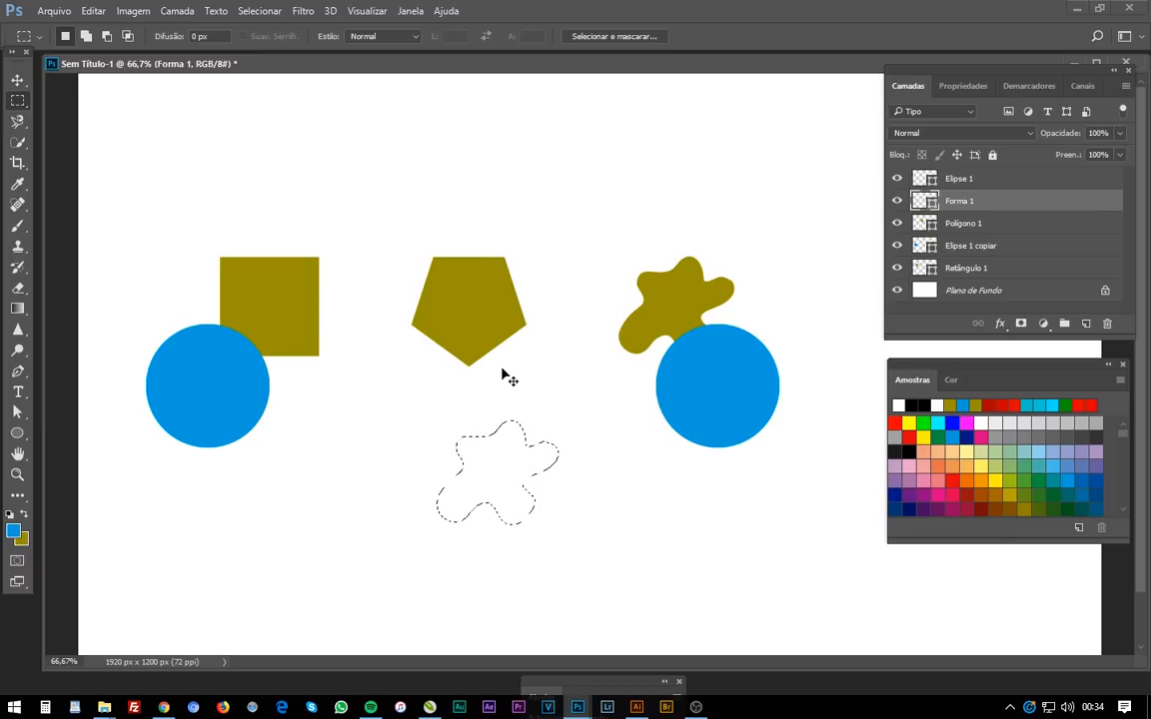
- Deselect, then load the selection stored in the NEW channel as a new selection
left_click(499, 369)
left_click(259, 11)
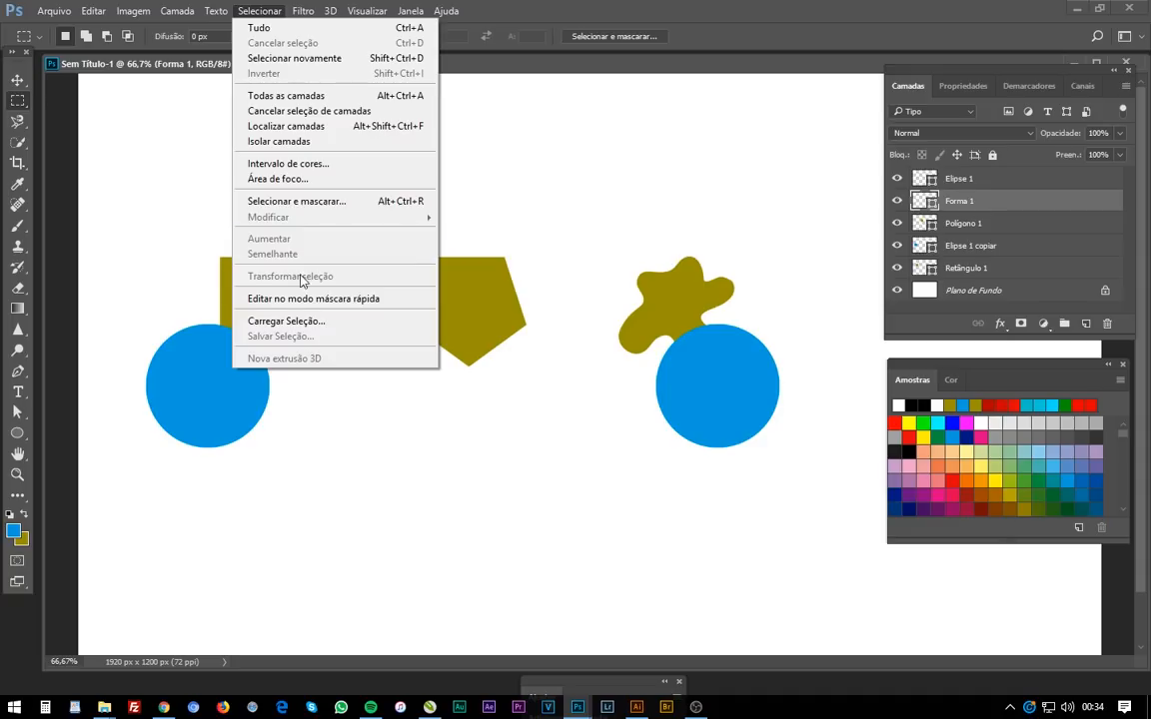
left_click(286, 320)
left_click(545, 228)
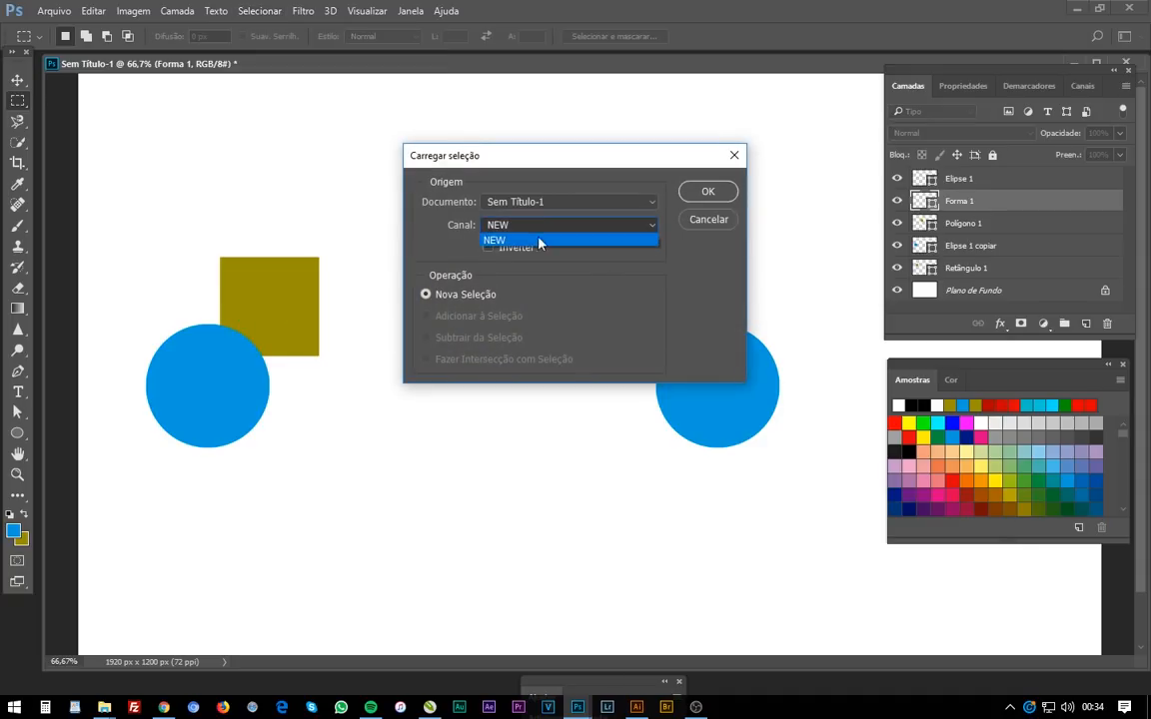
left_click(466, 233)
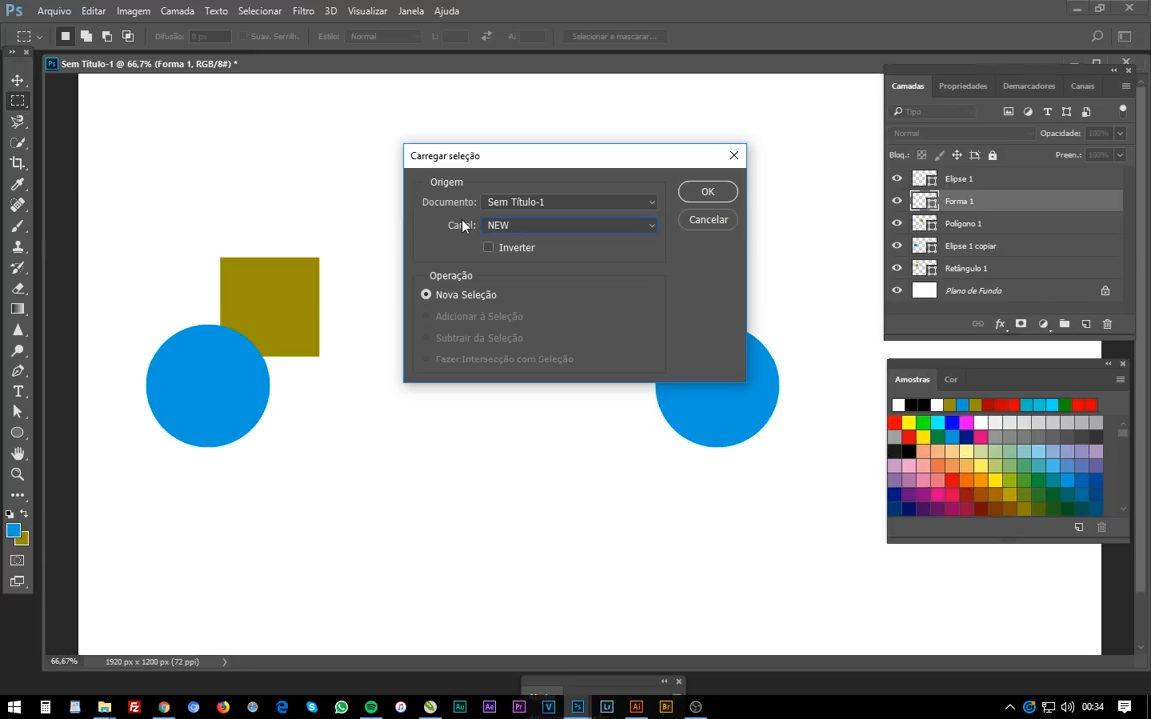
left_click_drag(490, 156, 461, 195)
left_click(691, 234)
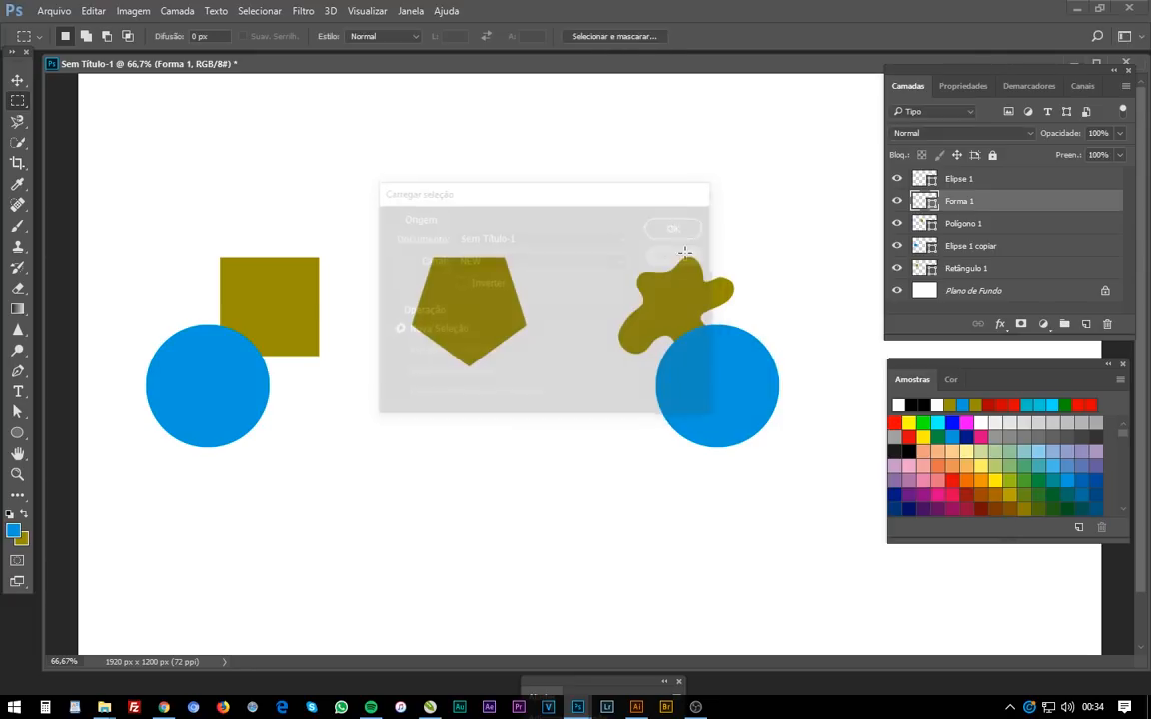
- Load the NEW channel as a selection again from the channels list
left_click(1082, 86)
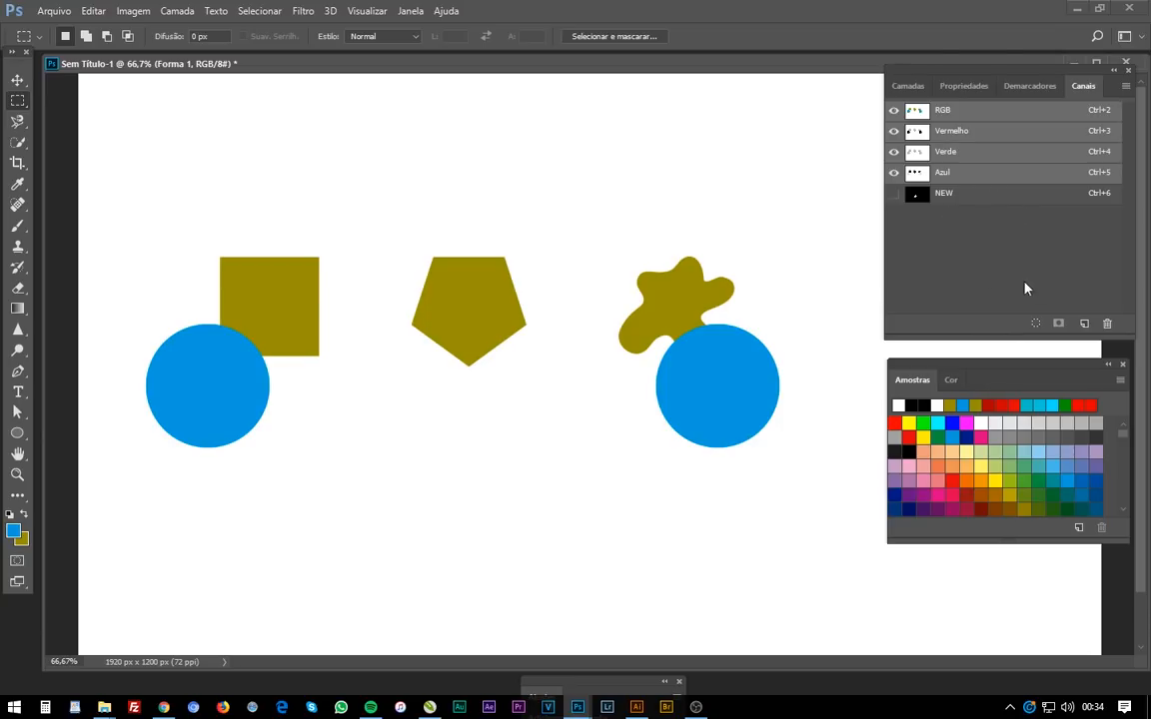
left_click(259, 11)
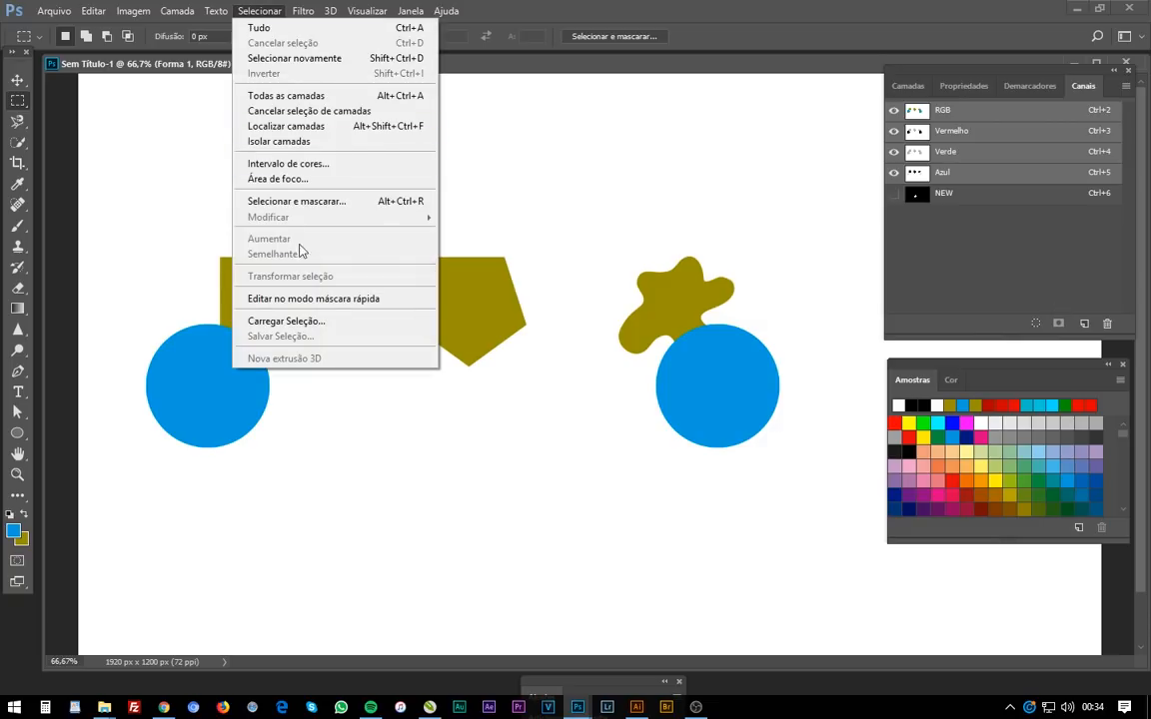
left_click(876, 214)
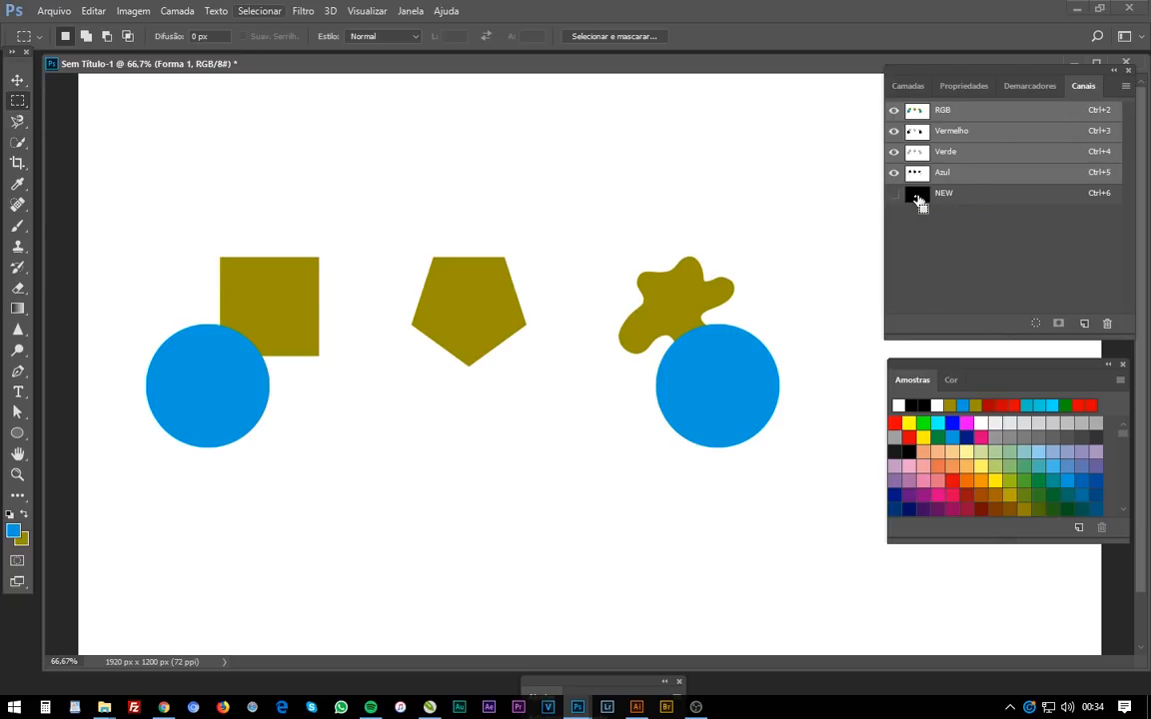
left_click(919, 201, "ctrl")
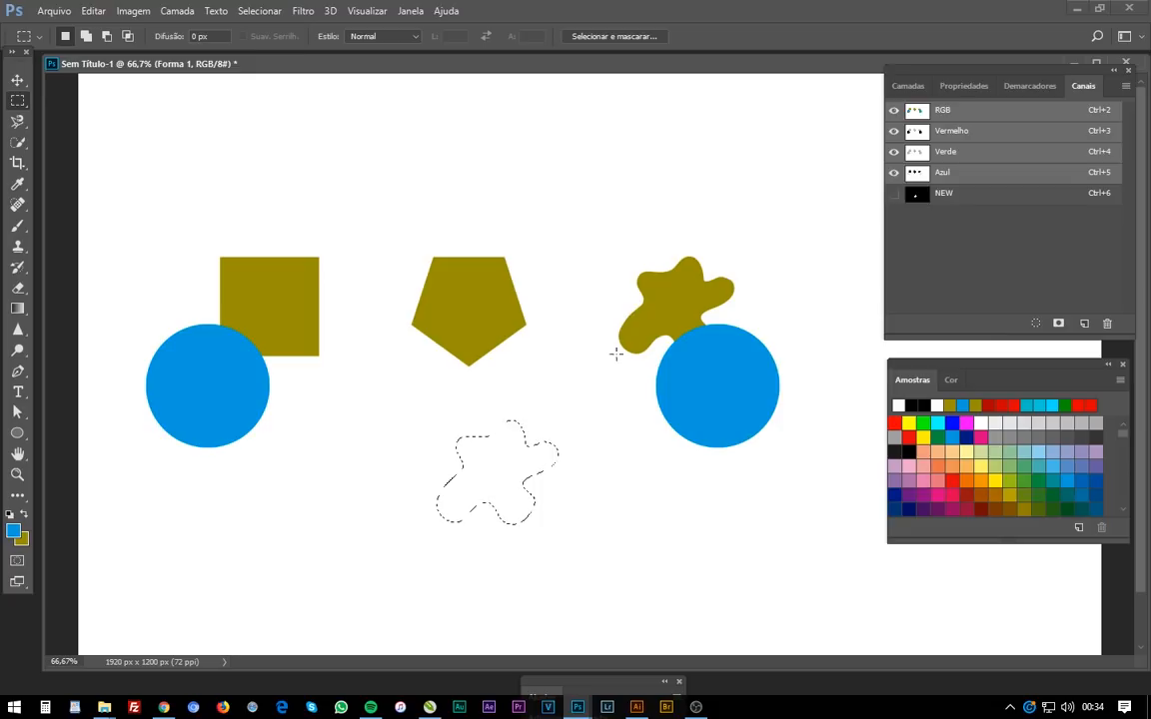
- Deselect and display the NEW channel on its own
left_click(526, 460)
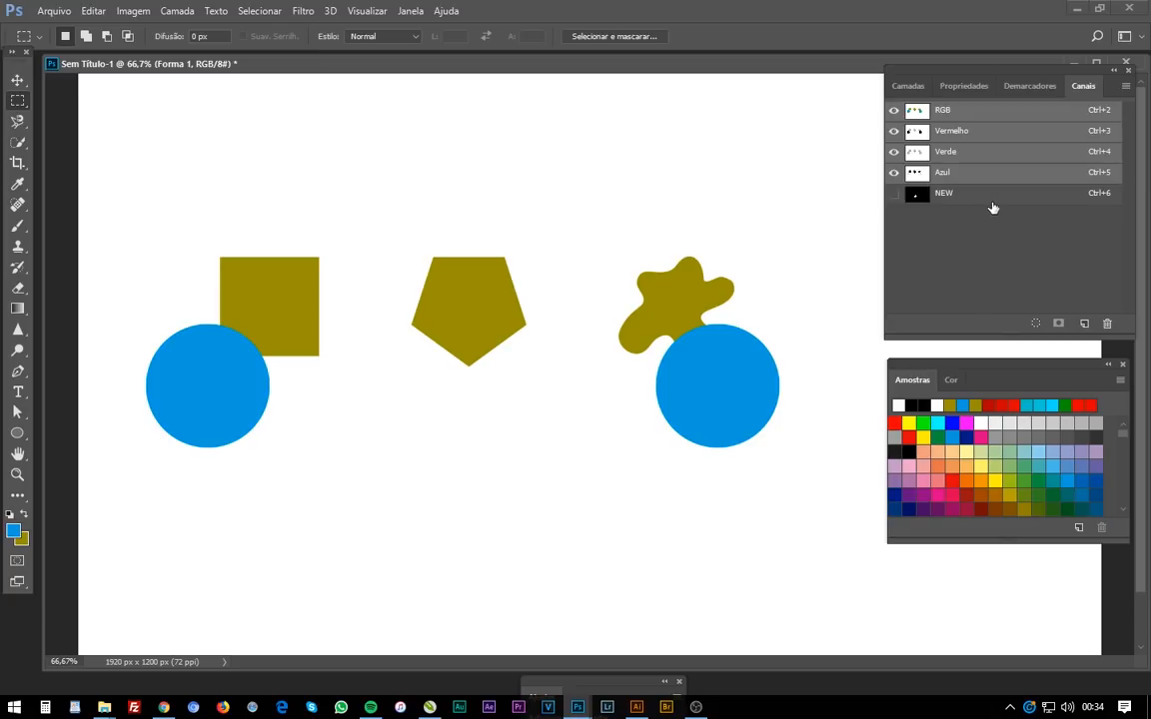
left_click(917, 200)
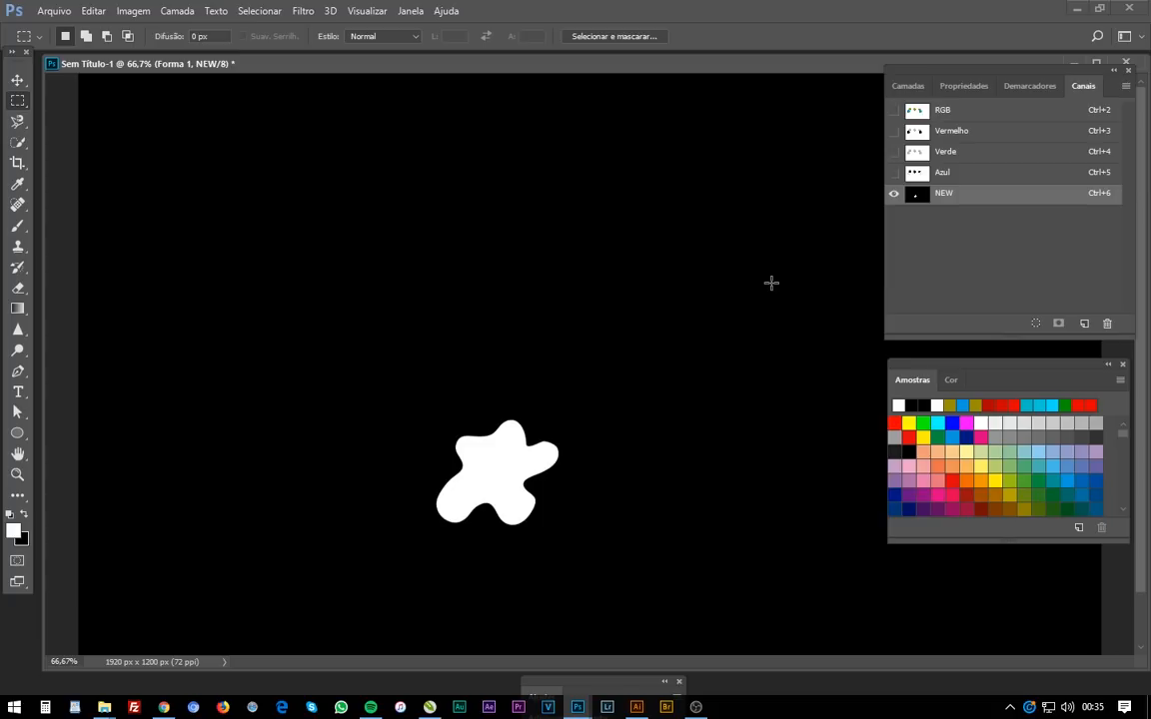
- Draw a triangle above the shape in the NEW channel with the Polygonal Lasso, fill it with white and deselect
key("l")
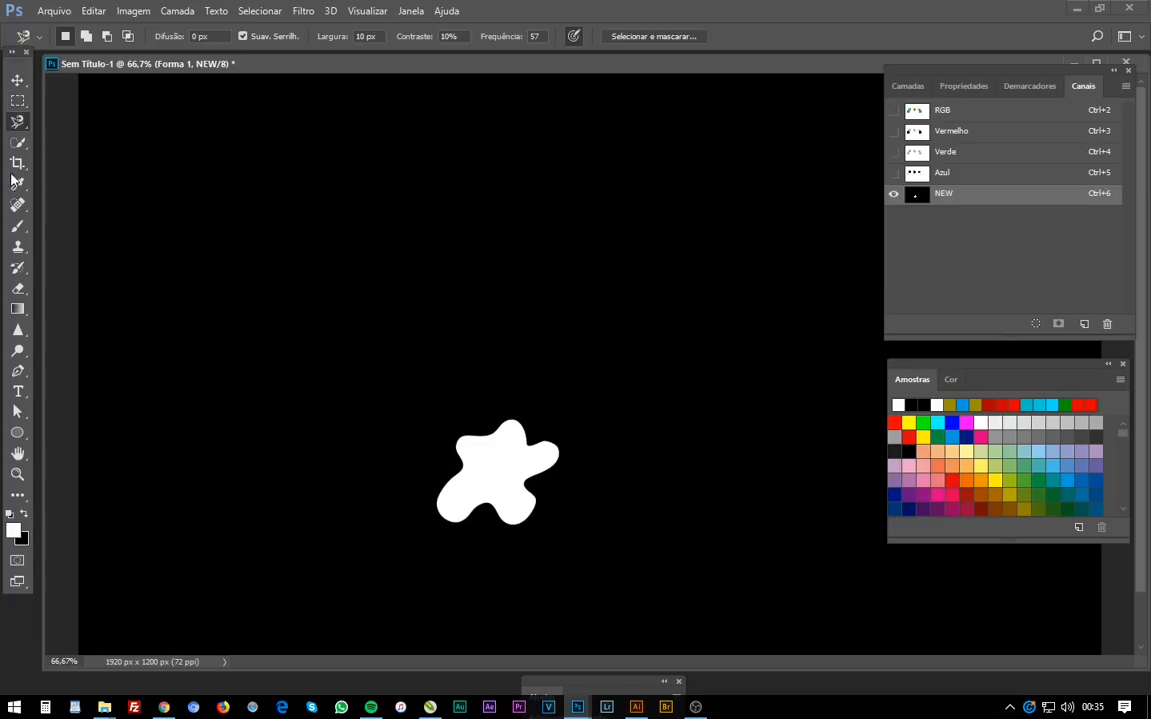
right_click(15, 123)
left_click(112, 137)
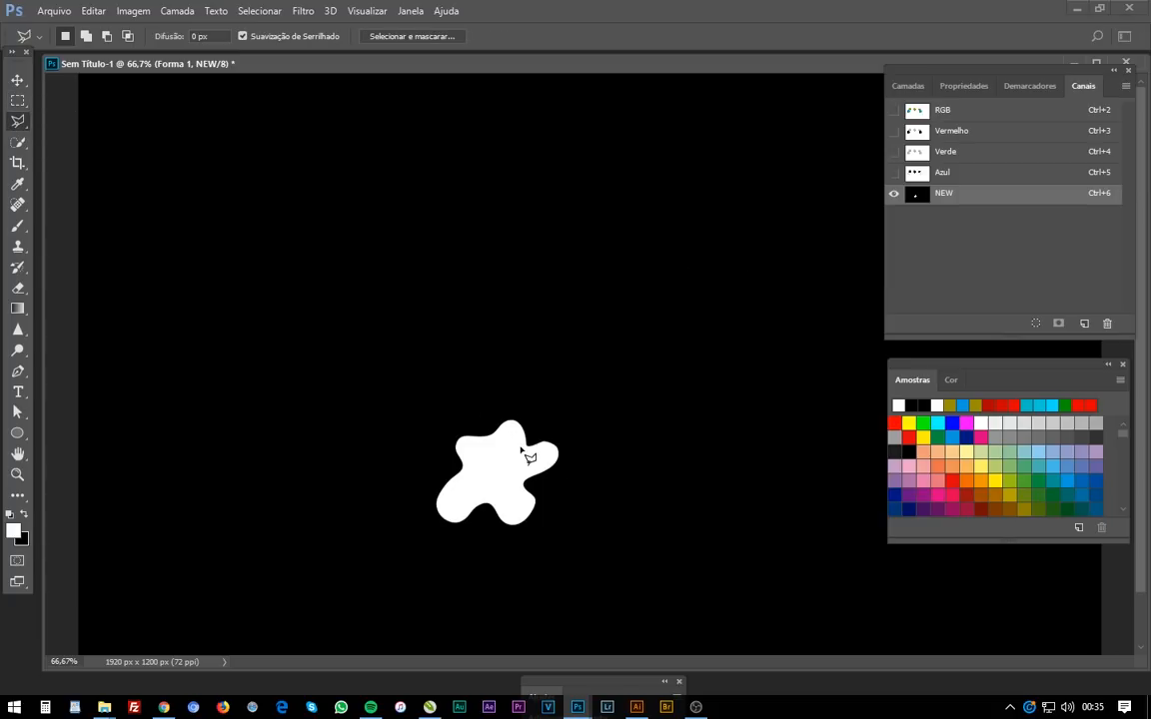
left_click(525, 440)
left_click(637, 324)
left_click(540, 279)
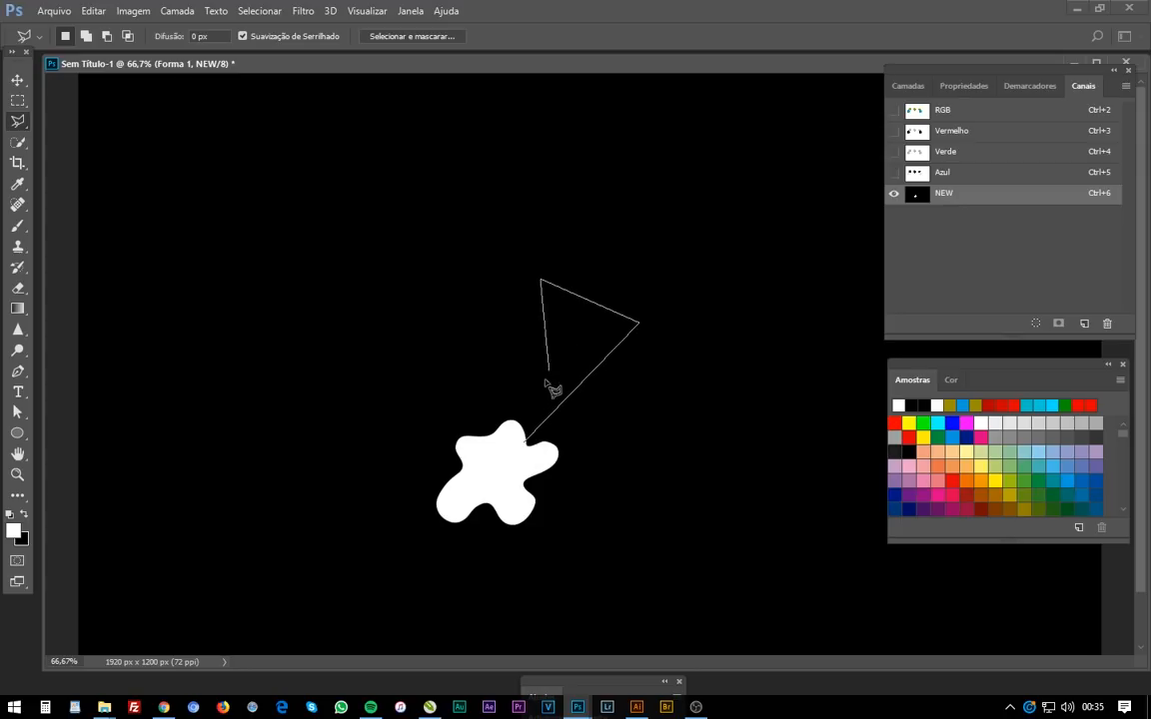
left_click(519, 446)
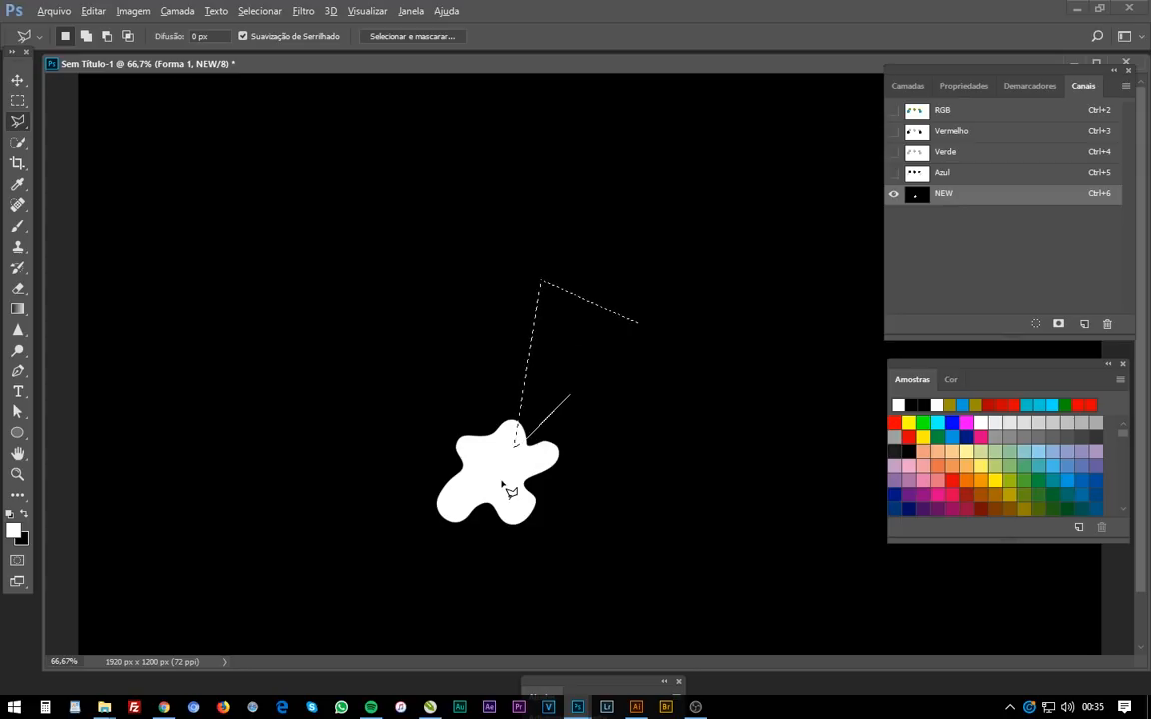
key("alt+BackSpace")
key("ctrl+d")
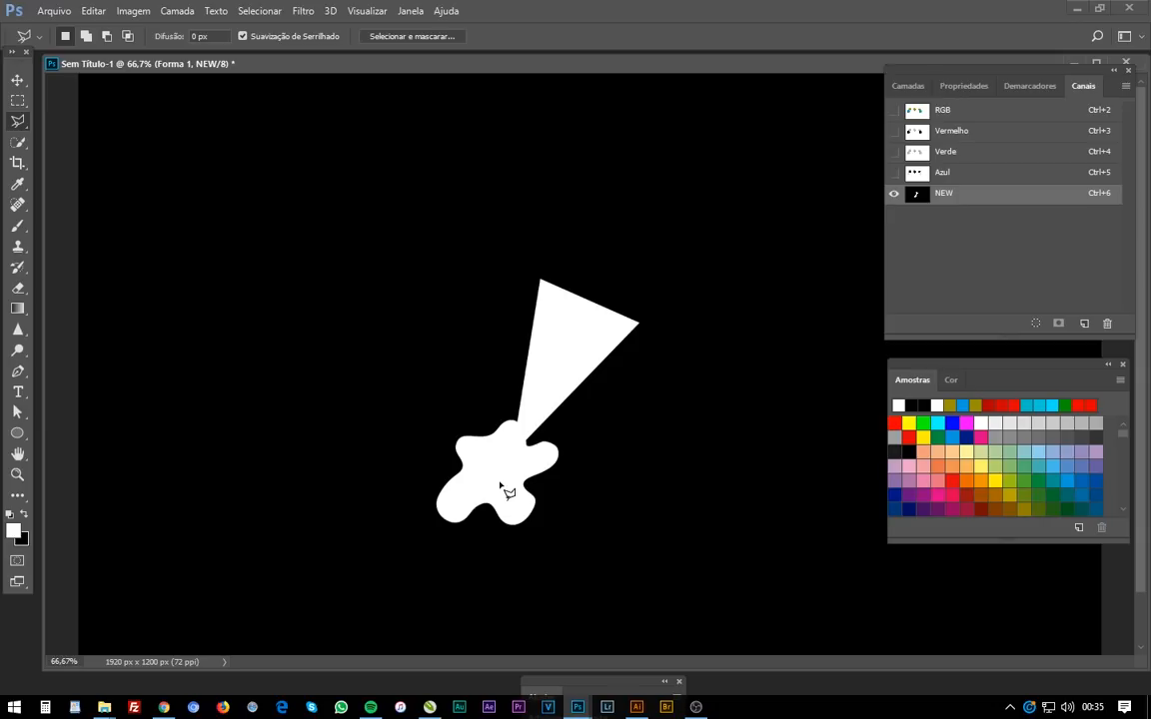
- Paint a white ring and a check mark into the NEW channel with the Brush
key("b")
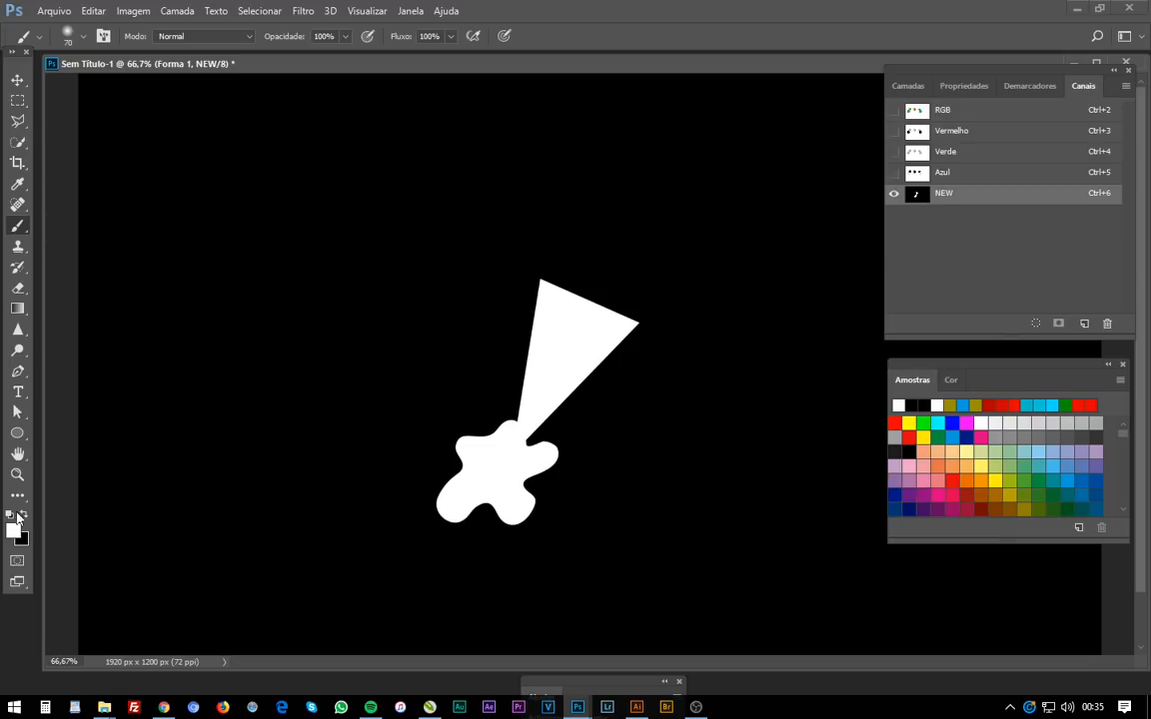
mouse_move(356, 346)
left_mouse_down()
mouse_move(265, 355)
mouse_move(343, 436)
mouse_move(324, 314)
mouse_move(292, 305)
left_mouse_up()
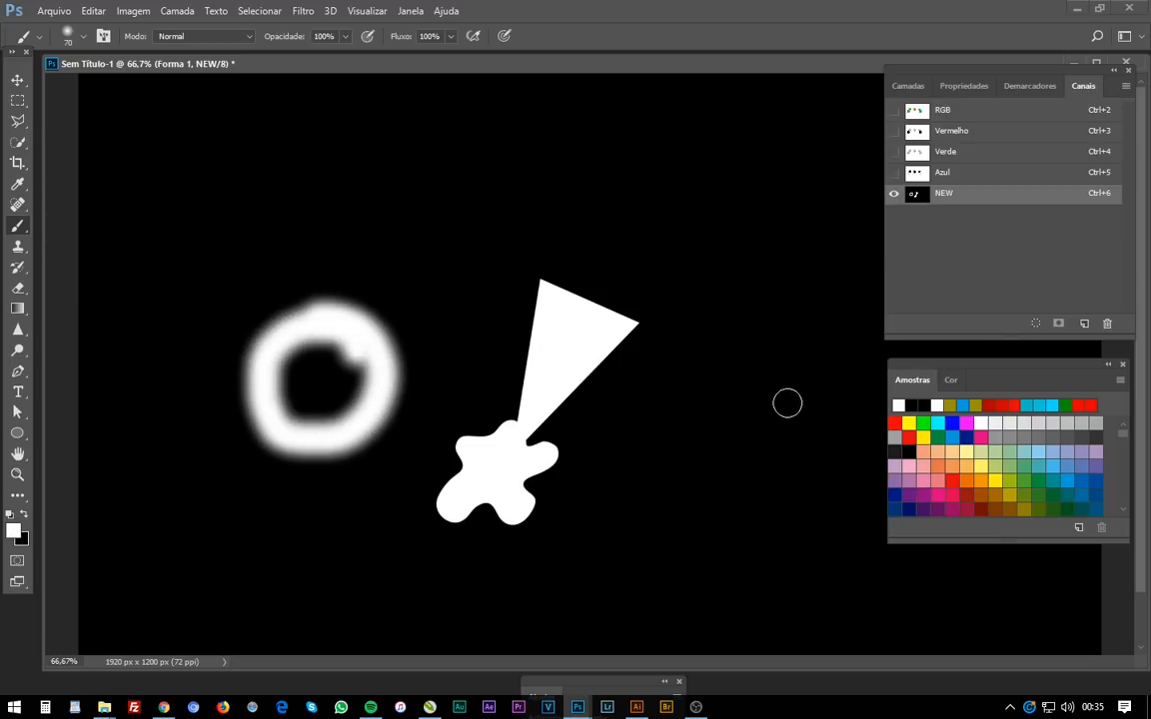
mouse_move(704, 394)
left_mouse_down()
mouse_move(742, 458)
mouse_move(834, 345)
left_mouse_up()
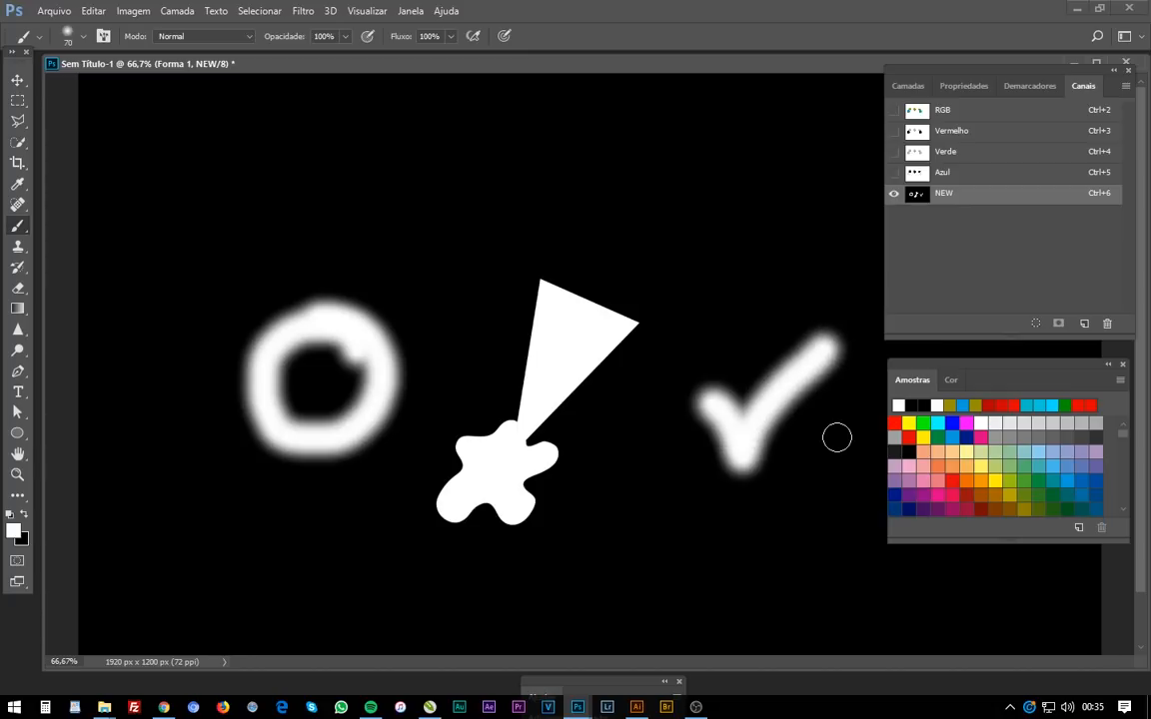
- Return to the RGB composite, load the edited NEW channel as a selection, then deselect it
left_click(996, 118)
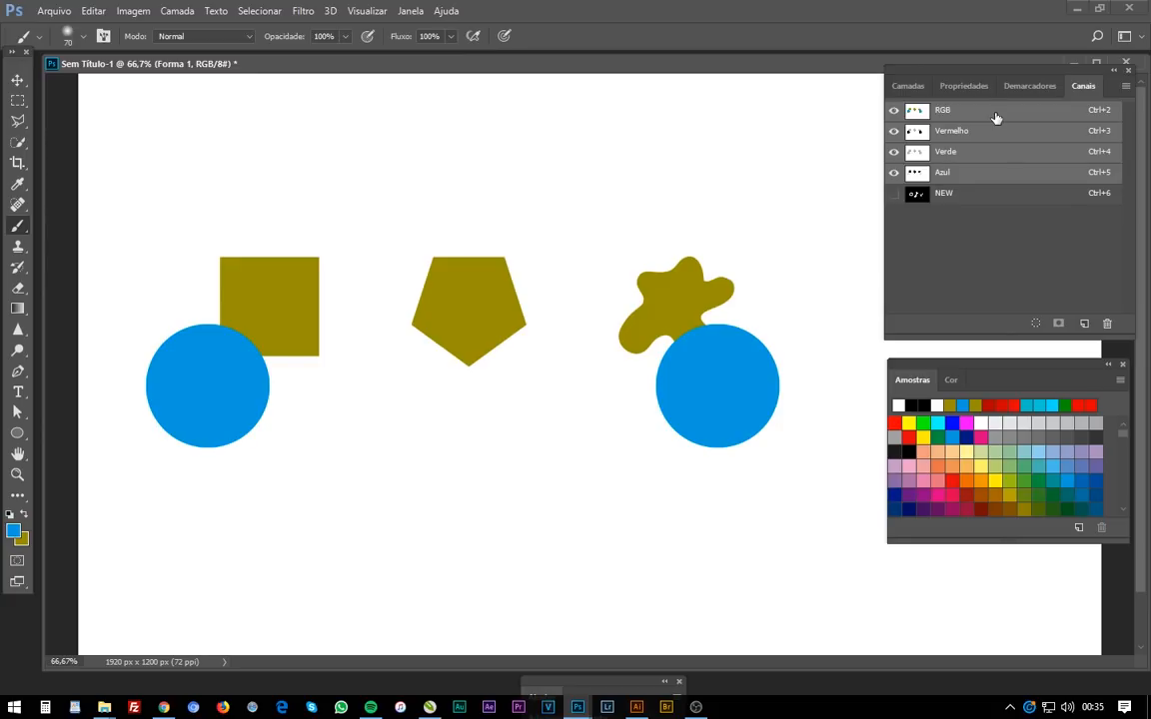
left_click(922, 197, "ctrl")
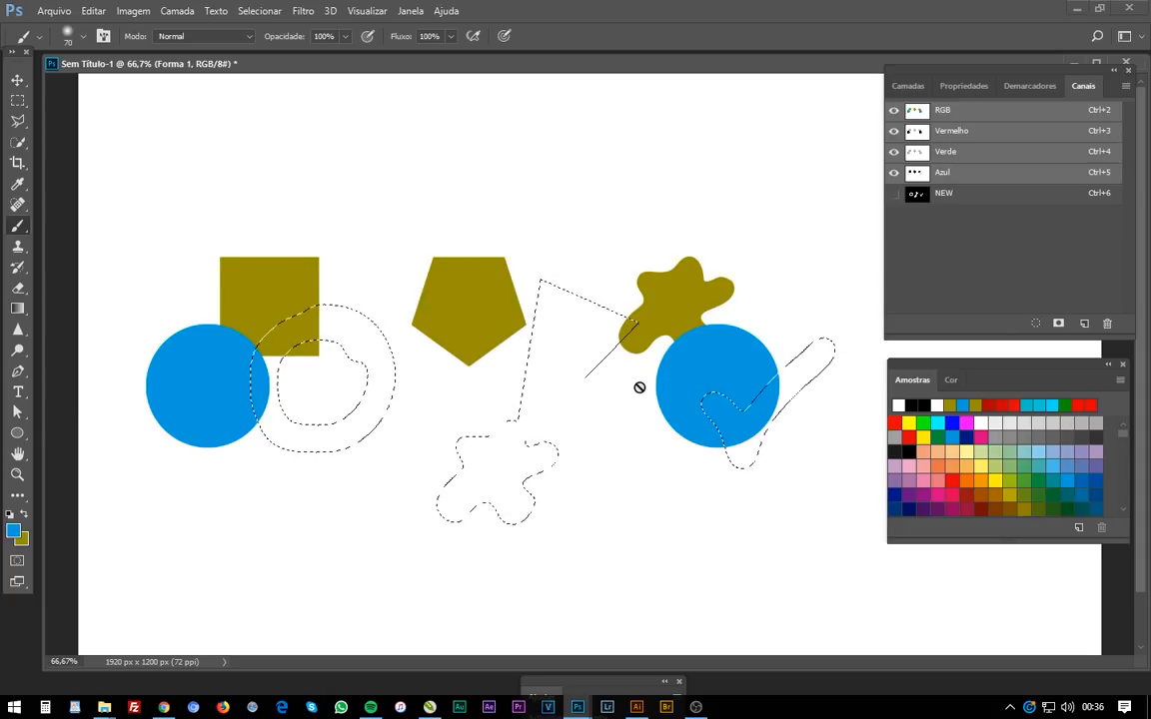
key("ctrl+d")
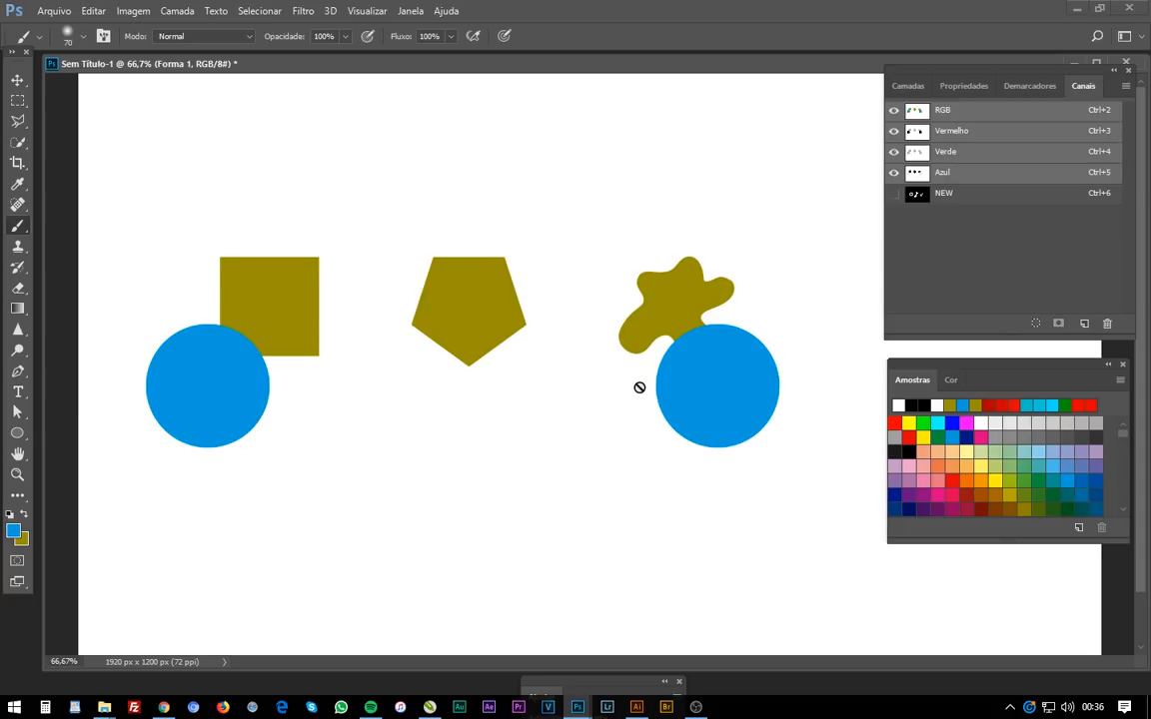